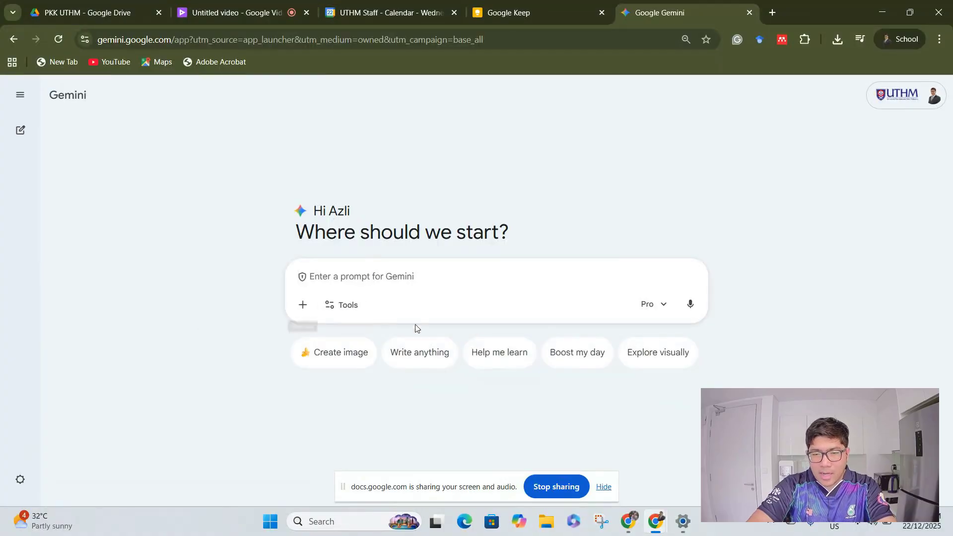
Open the Connected Apps page from Gemini's settings.
{"action": "left_click", "coordinate": [603, 486]}
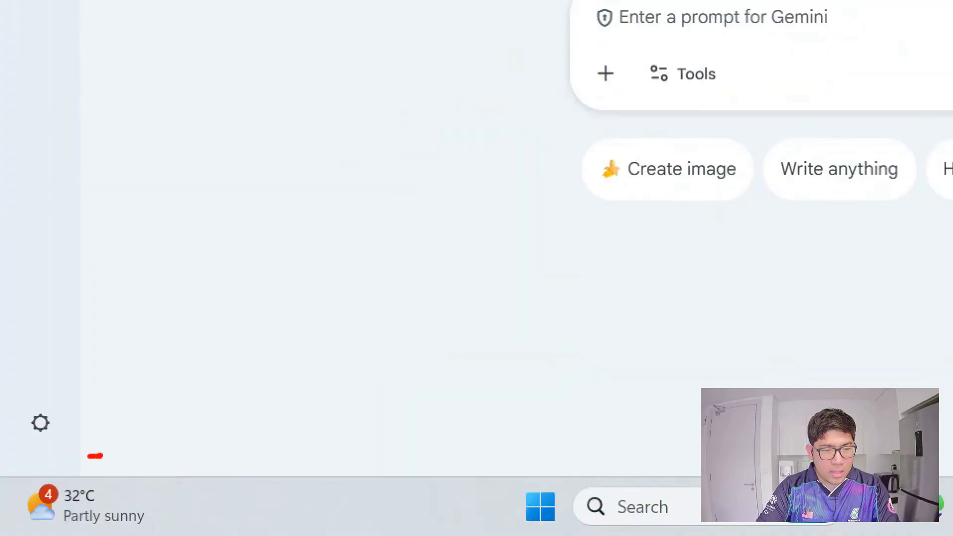
{"action": "mouse_move", "coordinate": [89, 456]}
{"action": "left_mouse_down"}
{"action": "mouse_move", "coordinate": [3, 382]}
{"action": "mouse_move", "coordinate": [97, 397]}
{"action": "mouse_move", "coordinate": [78, 435]}
{"action": "left_mouse_up"}
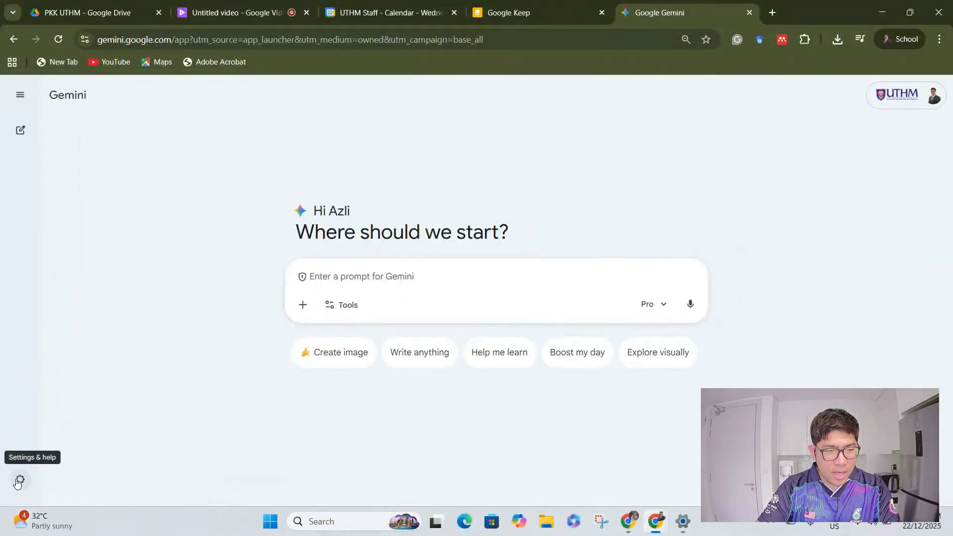
{"action": "left_click", "coordinate": [40, 422]}
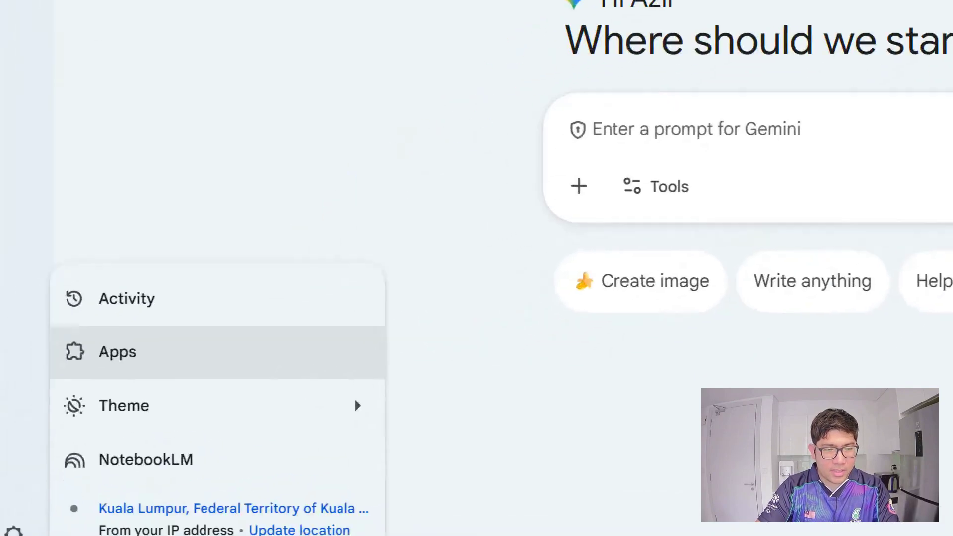
{"action": "left_click_drag", "start_coordinate": [92, 386], "coordinate": [114, 388]}
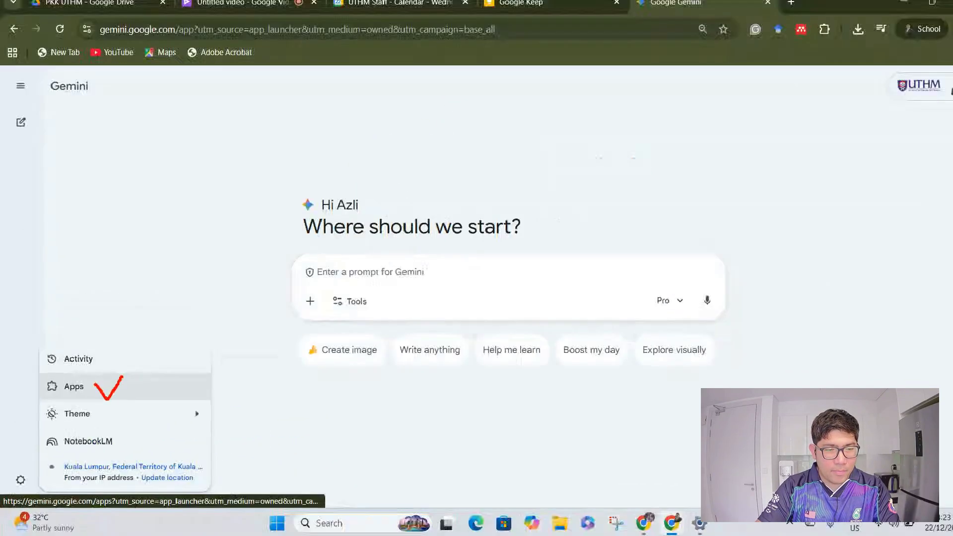
{"action": "left_click", "coordinate": [113, 323]}
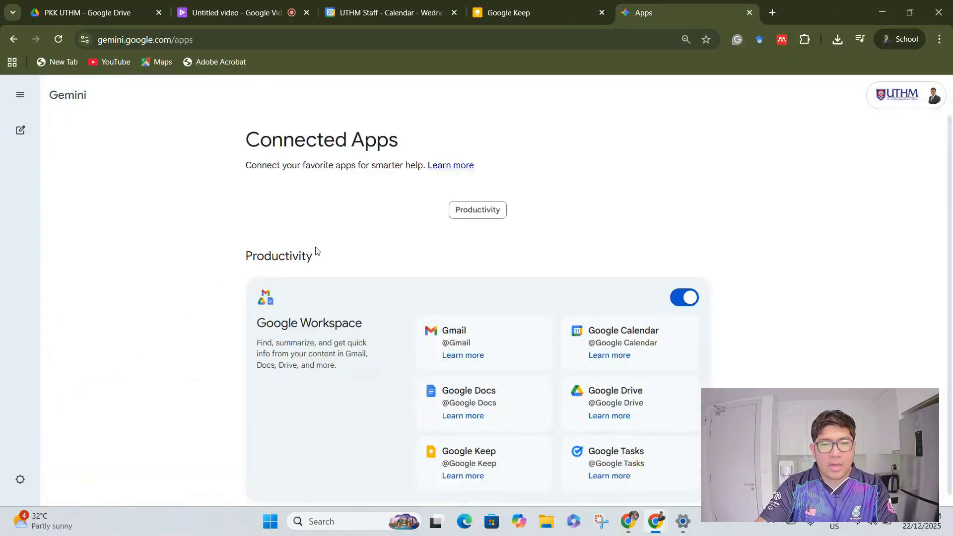
Check the Google Workspace connection switch and the Gmail, Calendar, Docs, Drive and Keep entries it covers.
{"action": "scroll", "coordinate": [314, 299], "scroll_direction": "down", "scroll_amount": 1}
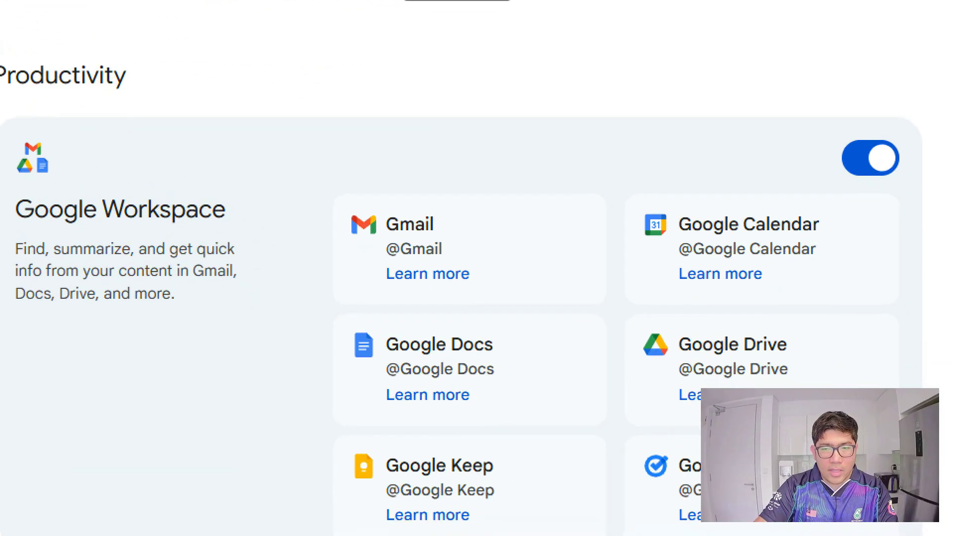
{"action": "mouse_move", "coordinate": [911, 183]}
{"action": "left_mouse_down"}
{"action": "mouse_move", "coordinate": [804, 197]}
{"action": "mouse_move", "coordinate": [947, 118]}
{"action": "left_mouse_up"}
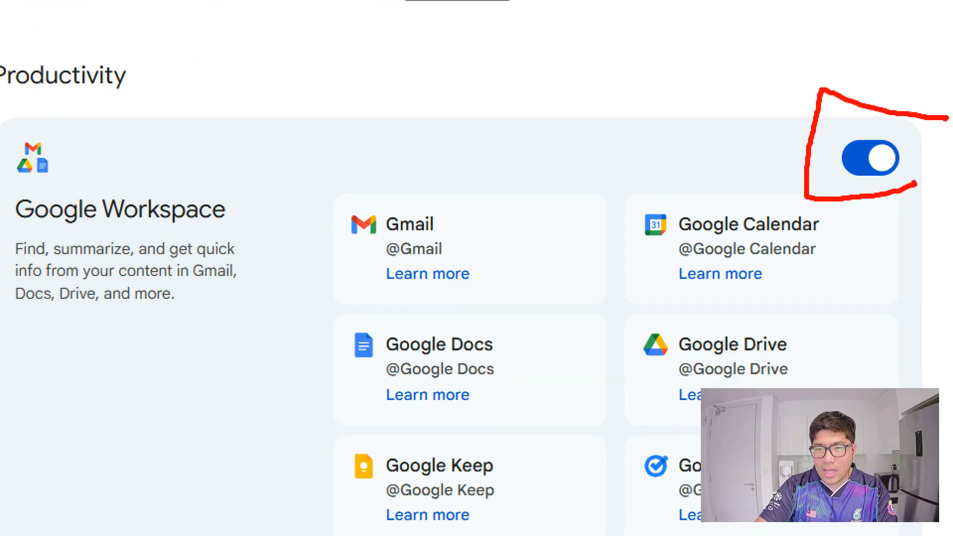
{"action": "left_click_drag", "start_coordinate": [867, 192], "coordinate": [946, 151]}
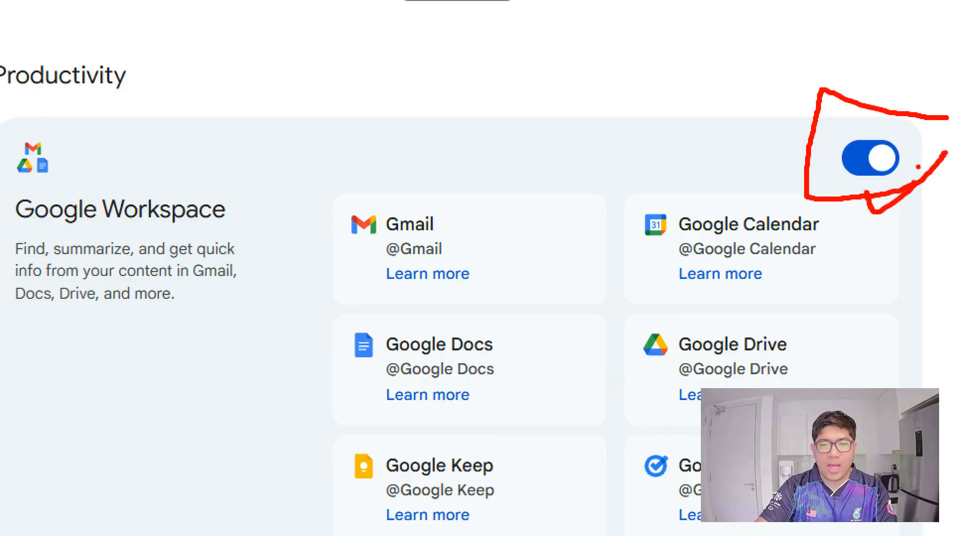
{"action": "mouse_move", "coordinate": [507, 260]}
{"action": "left_mouse_down"}
{"action": "mouse_move", "coordinate": [529, 273]}
{"action": "mouse_move", "coordinate": [571, 196]}
{"action": "left_mouse_up"}
{"action": "mouse_move", "coordinate": [823, 286]}
{"action": "left_mouse_down"}
{"action": "mouse_move", "coordinate": [836, 294]}
{"action": "mouse_move", "coordinate": [860, 189]}
{"action": "left_mouse_up"}
{"action": "mouse_move", "coordinate": [530, 383]}
{"action": "left_mouse_down"}
{"action": "mouse_move", "coordinate": [550, 428]}
{"action": "mouse_move", "coordinate": [587, 281]}
{"action": "left_mouse_up"}
{"action": "left_click_drag", "start_coordinate": [556, 471], "coordinate": [582, 407]}
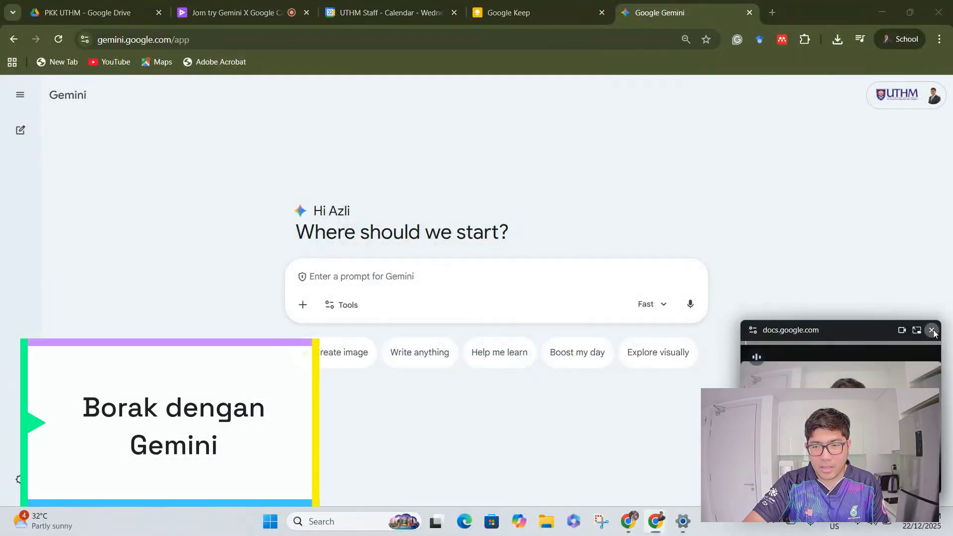
Review the prompt area and compare the Fast, Thinking and Pro descriptions among the Gemini 3 model choices.
{"action": "left_click", "coordinate": [932, 330]}
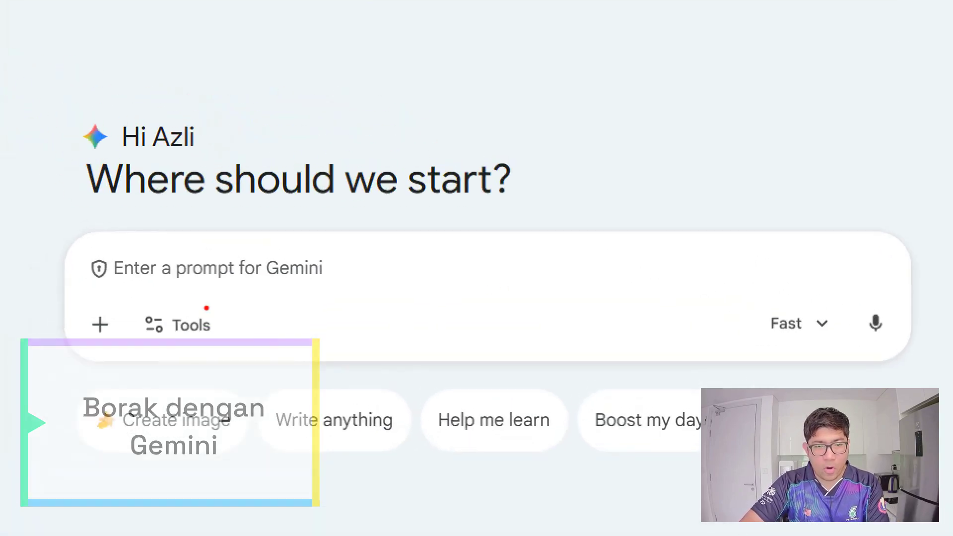
{"action": "mouse_move", "coordinate": [185, 297]}
{"action": "left_mouse_down"}
{"action": "mouse_move", "coordinate": [319, 272]}
{"action": "mouse_move", "coordinate": [484, 272]}
{"action": "left_mouse_up"}
{"action": "mouse_move", "coordinate": [876, 292]}
{"action": "left_mouse_down"}
{"action": "mouse_move", "coordinate": [749, 312]}
{"action": "mouse_move", "coordinate": [820, 359]}
{"action": "mouse_move", "coordinate": [844, 311]}
{"action": "left_mouse_up"}
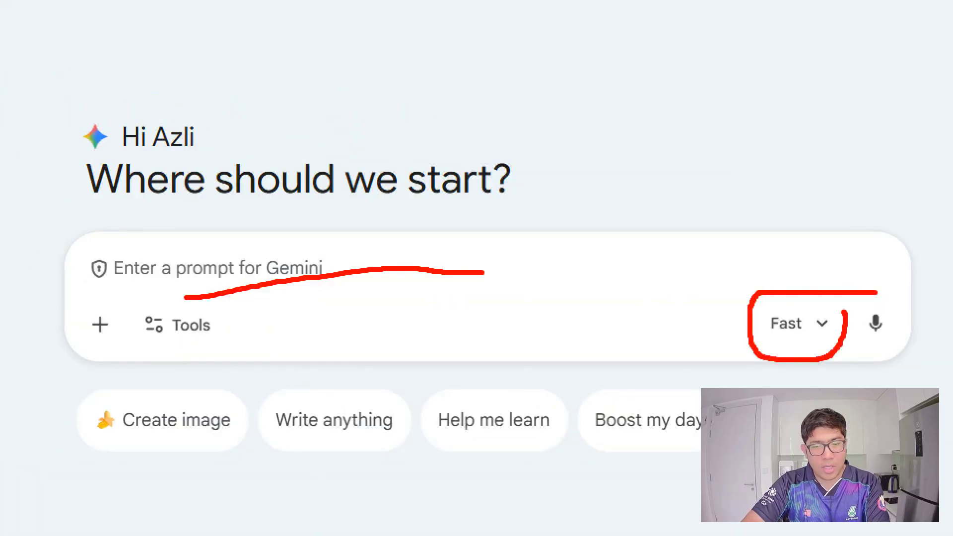
{"action": "left_click", "coordinate": [829, 336]}
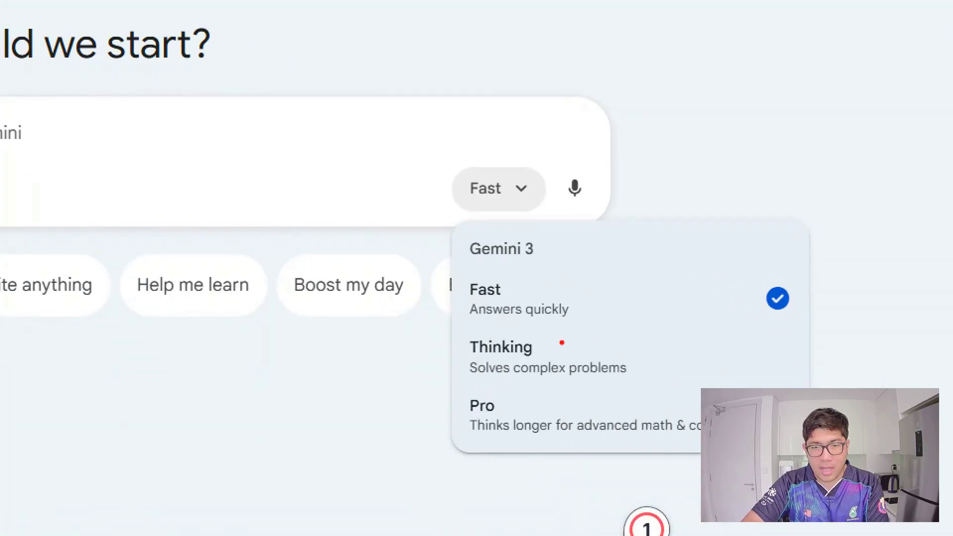
{"action": "left_click_drag", "start_coordinate": [513, 328], "coordinate": [559, 320]}
{"action": "left_click_drag", "start_coordinate": [536, 381], "coordinate": [560, 375]}
{"action": "left_click_drag", "start_coordinate": [533, 449], "coordinate": [566, 443]}
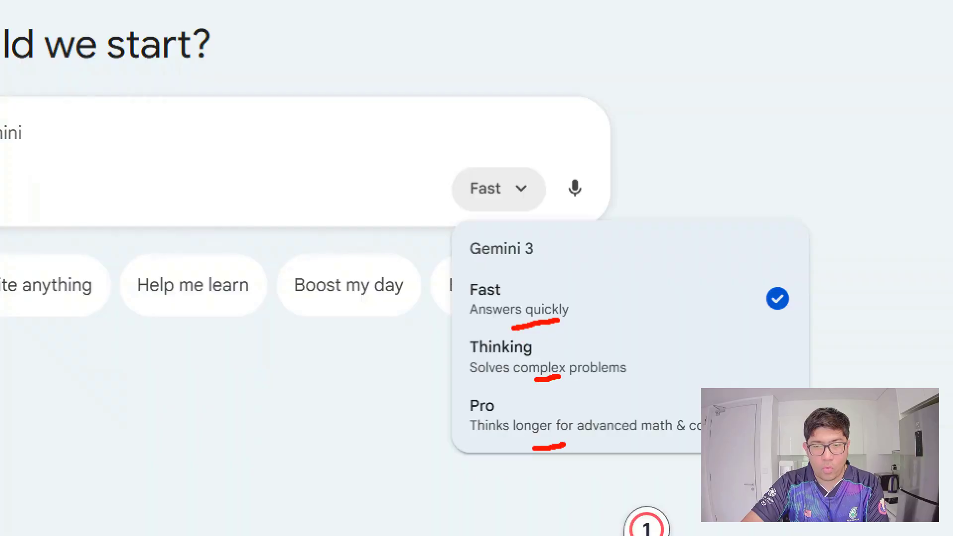
{"action": "left_click_drag", "start_coordinate": [441, 391], "coordinate": [796, 388]}
{"action": "mouse_move", "coordinate": [701, 462]}
{"action": "left_mouse_down"}
{"action": "mouse_move", "coordinate": [454, 475]}
{"action": "mouse_move", "coordinate": [436, 407]}
{"action": "left_mouse_up"}
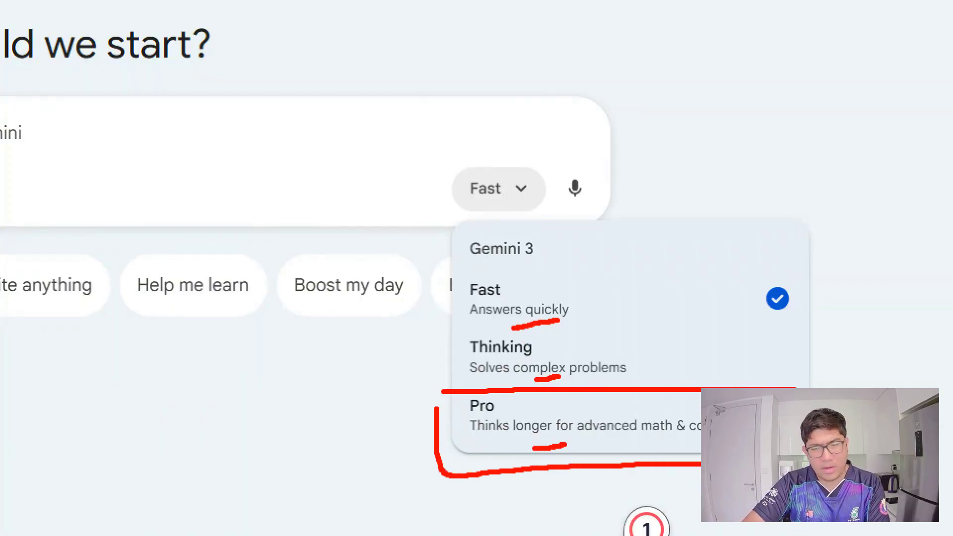
{"action": "mouse_move", "coordinate": [629, 331]}
{"action": "left_mouse_down"}
{"action": "mouse_move", "coordinate": [481, 332]}
{"action": "mouse_move", "coordinate": [425, 250]}
{"action": "left_mouse_up"}
{"action": "left_click_drag", "start_coordinate": [624, 330], "coordinate": [635, 362]}
{"action": "mouse_move", "coordinate": [614, 300]}
{"action": "left_mouse_down"}
{"action": "mouse_move", "coordinate": [633, 307]}
{"action": "mouse_move", "coordinate": [669, 248]}
{"action": "left_mouse_up"}
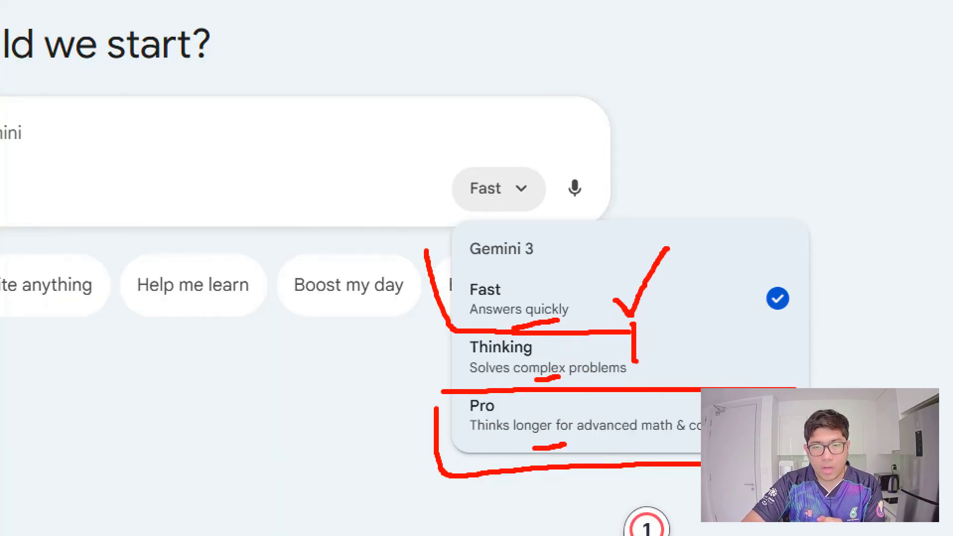
{"action": "mouse_move", "coordinate": [642, 355]}
{"action": "left_mouse_down"}
{"action": "mouse_move", "coordinate": [656, 362]}
{"action": "mouse_move", "coordinate": [691, 319]}
{"action": "left_mouse_up"}
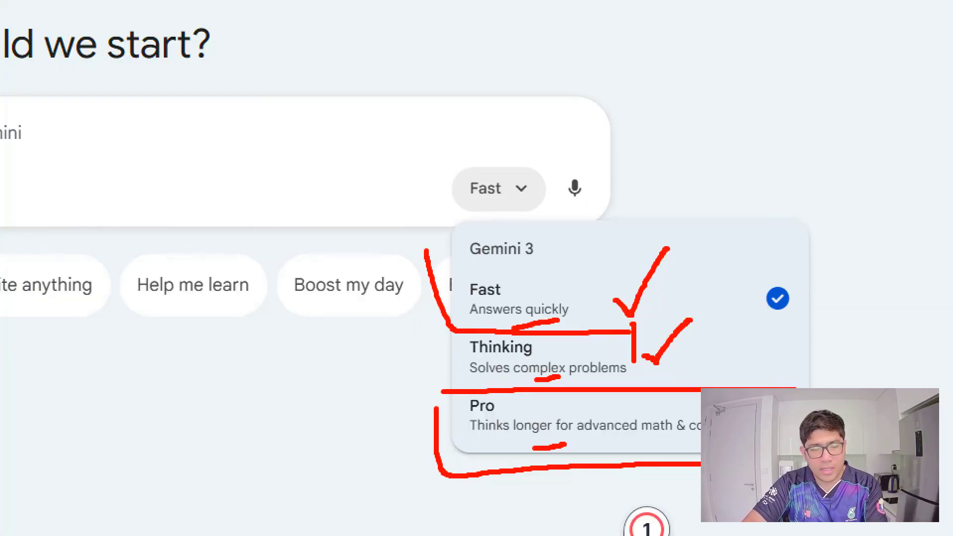
{"action": "key", "text": "Escape"}
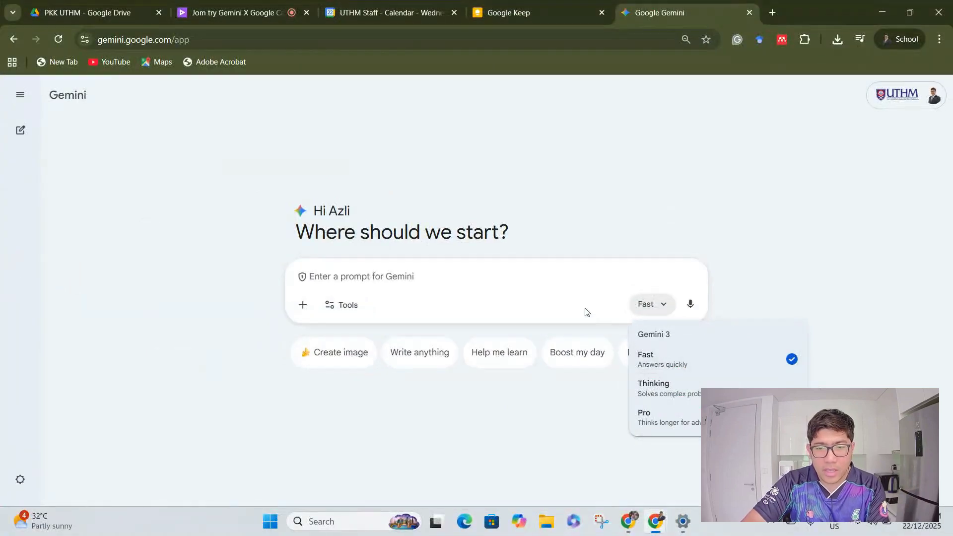
Send Gemini the prompt "Salam bro..jom bincang guna Bahasa Malaysia..santai2 je" with the Fast model.
{"action": "left_click", "coordinate": [472, 281]}
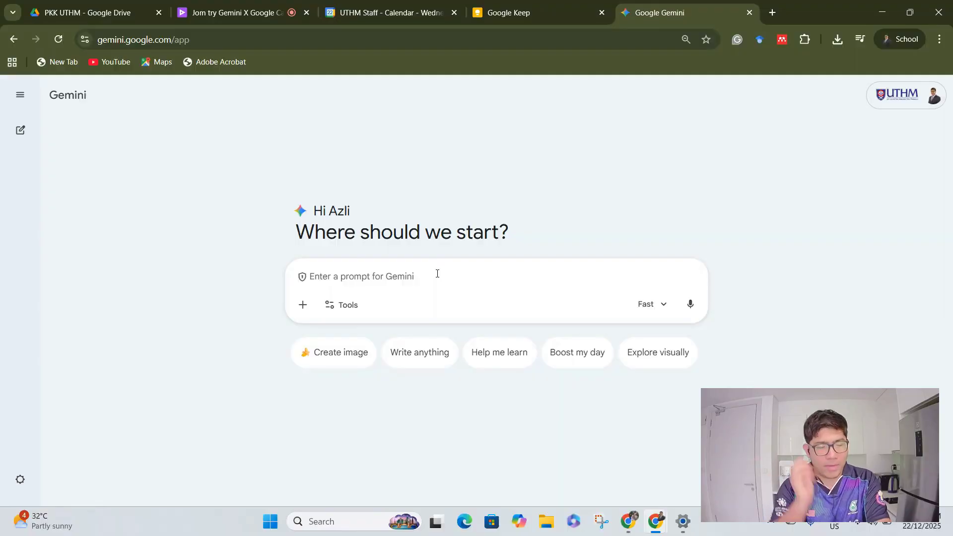
{"action": "type", "text": "Salam "}
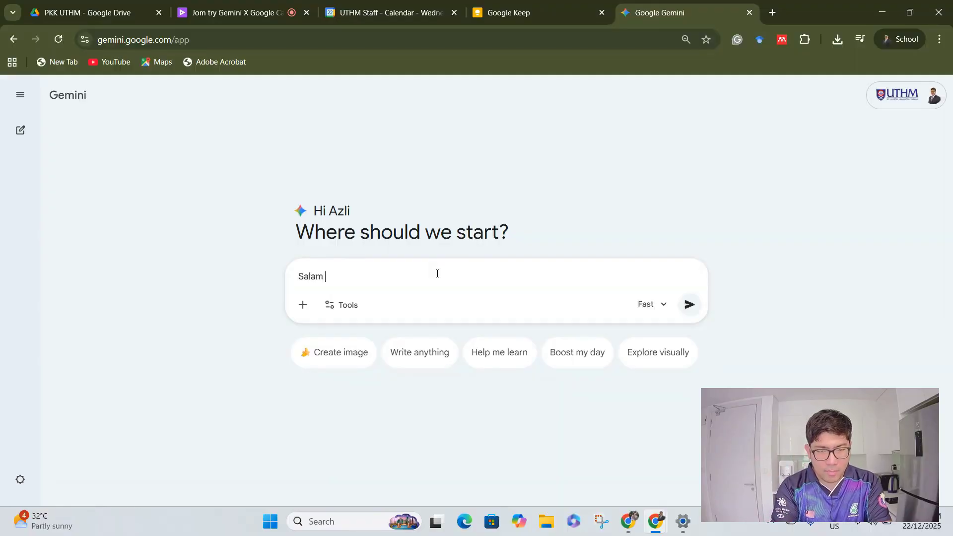
{"action": "type", "text": "bro..jom guna"}
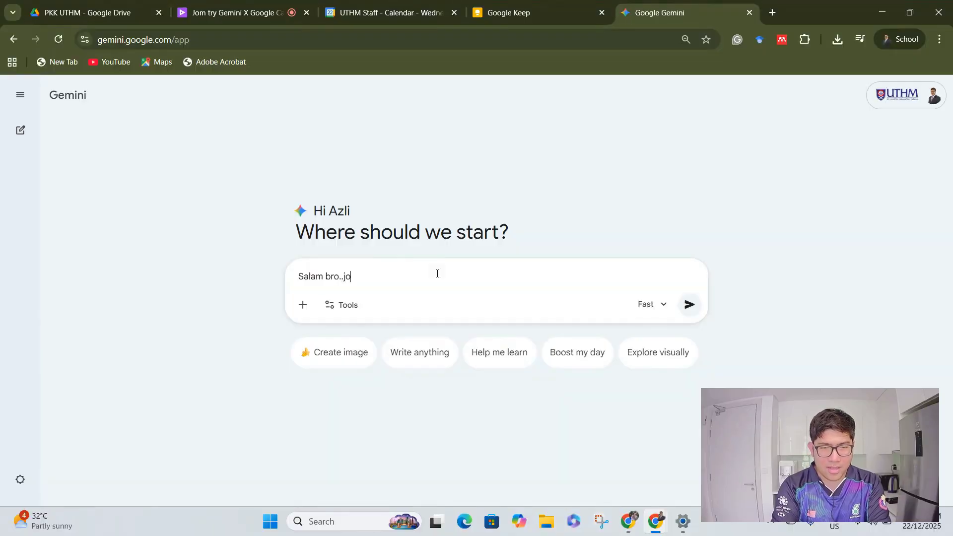
{"action": "key", "text": "BackSpace"}
{"action": "key", "text": "BackSpace"}
{"action": "key", "text": "BackSpace"}
{"action": "key", "text": "BackSpace"}
{"action": "key", "text": "BackSpace"}
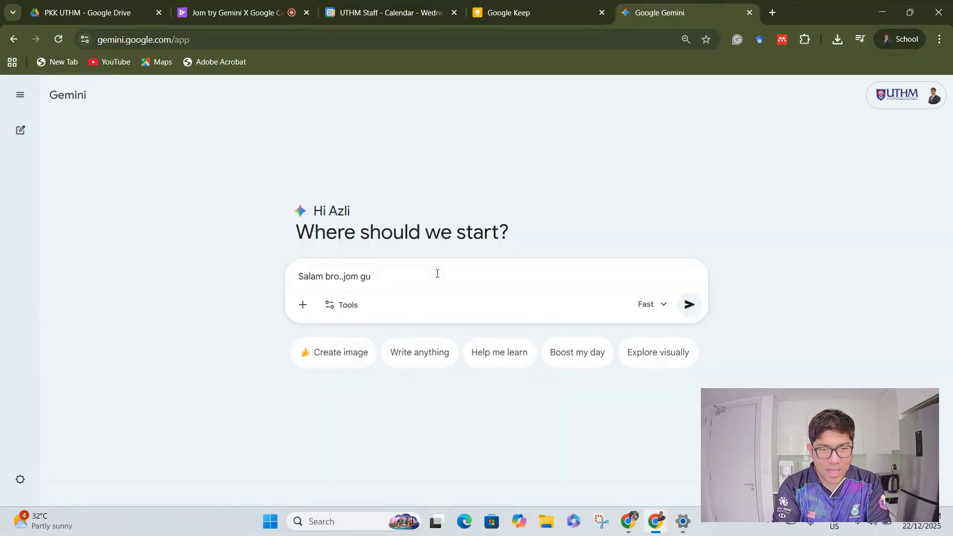
{"action": "type", "text": "bincang "}
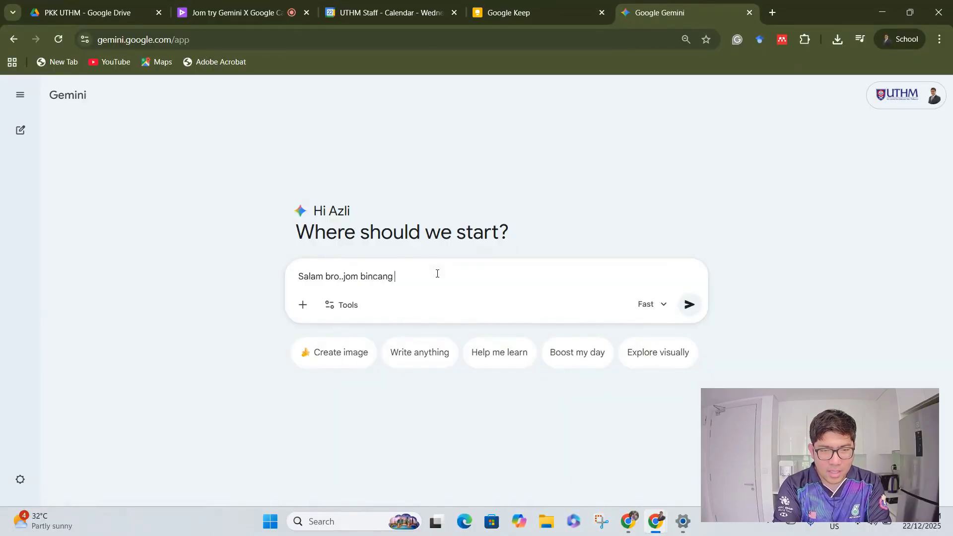
{"action": "type", "text": "guna Bah"}
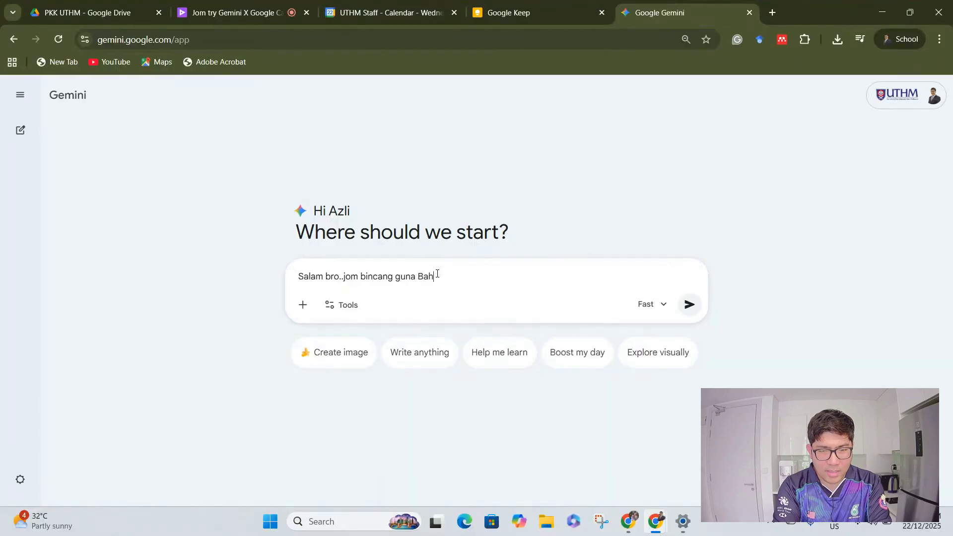
{"action": "type", "text": "asa Malaysia"}
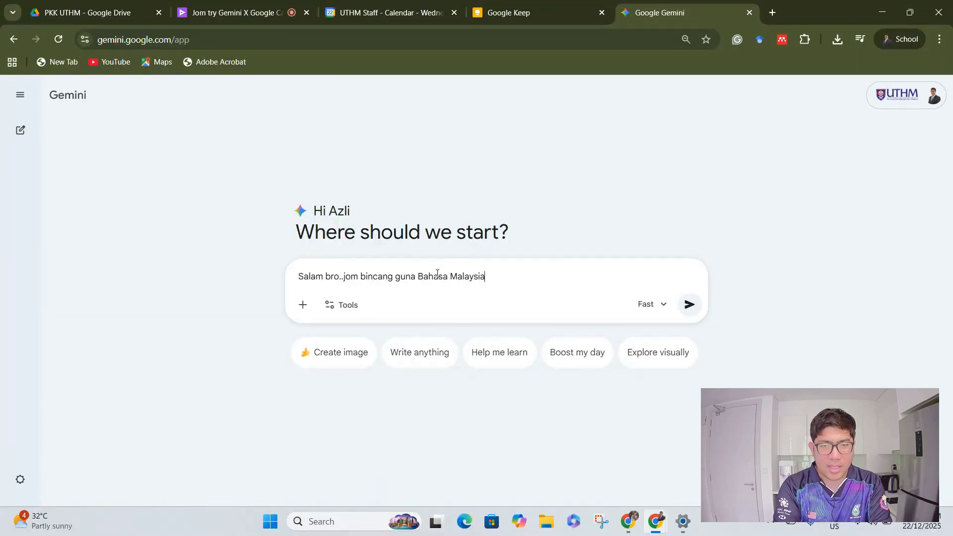
{"action": "type", "text": "..santa"}
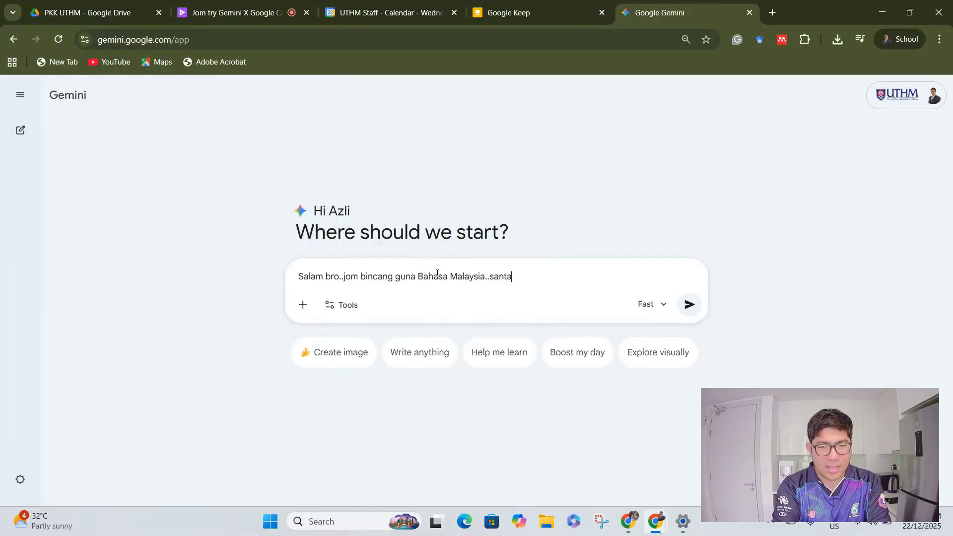
{"action": "type", "text": "i2 je"}
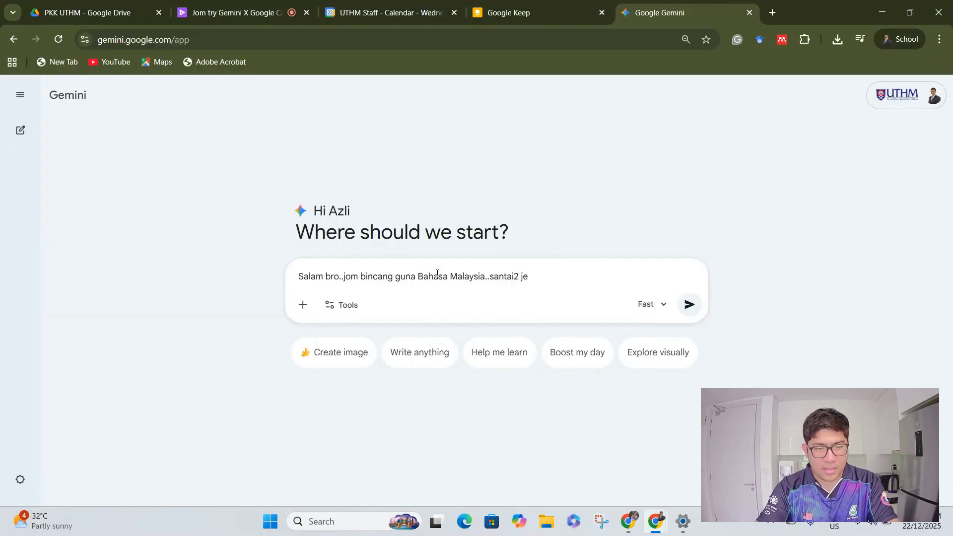
{"action": "key", "text": "ctrl+1"}
{"action": "left_click", "coordinate": [403, 284]}
{"action": "mouse_move", "coordinate": [189, 294]}
{"action": "left_mouse_down"}
{"action": "mouse_move", "coordinate": [355, 313]}
{"action": "mouse_move", "coordinate": [687, 312]}
{"action": "mouse_move", "coordinate": [635, 231]}
{"action": "mouse_move", "coordinate": [361, 222]}
{"action": "left_mouse_up"}
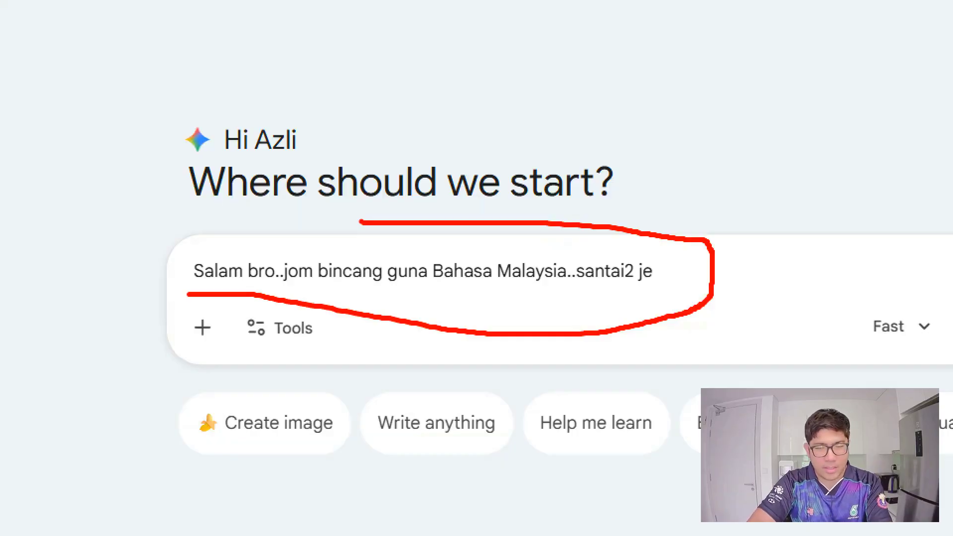
{"action": "key", "text": "Escape"}
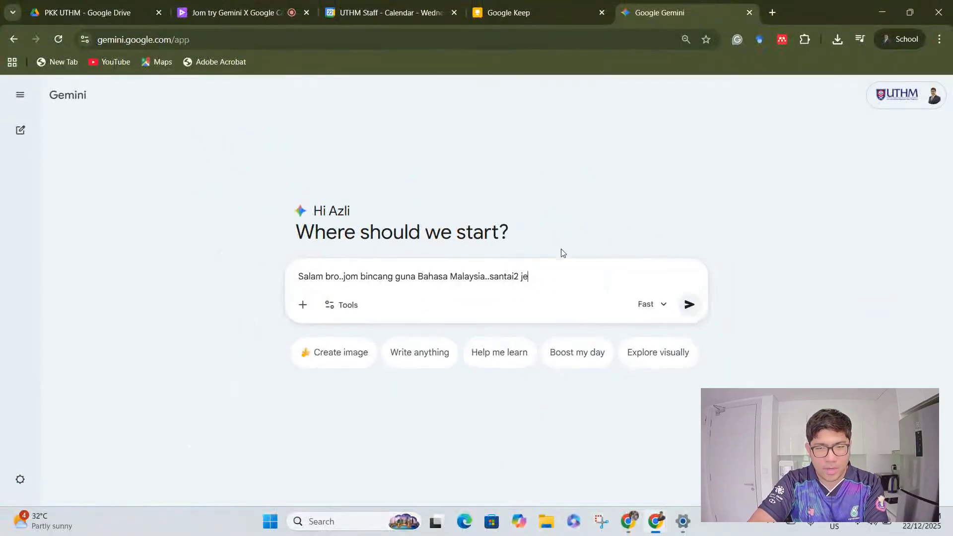
{"action": "left_click", "coordinate": [690, 304]}
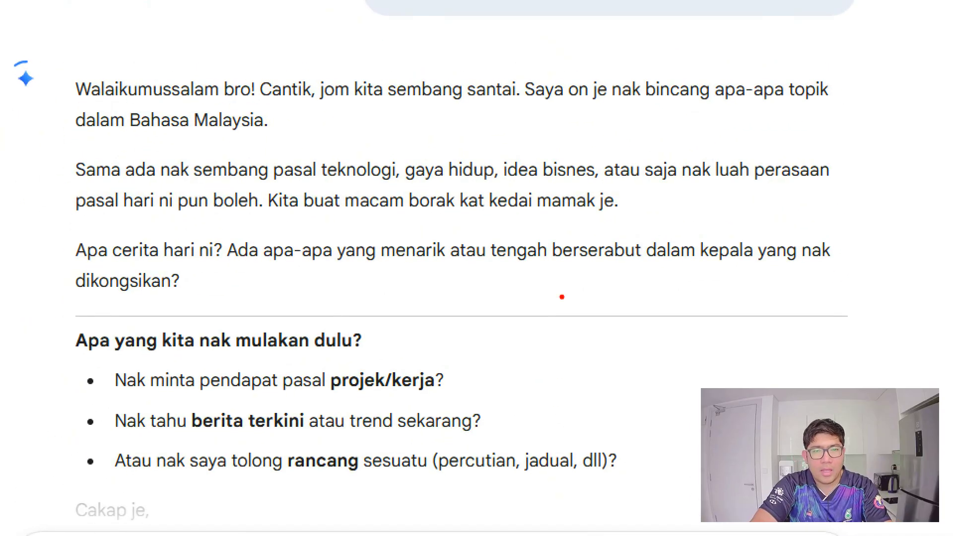
Read Gemini's reply to the casual greeting, checking its tone and the conversation topics it offers.
{"action": "left_click_drag", "start_coordinate": [272, 109], "coordinate": [433, 104]}
{"action": "left_click_drag", "start_coordinate": [579, 118], "coordinate": [666, 123]}
{"action": "left_click_drag", "start_coordinate": [281, 187], "coordinate": [353, 187]}
{"action": "left_click_drag", "start_coordinate": [392, 232], "coordinate": [501, 217]}
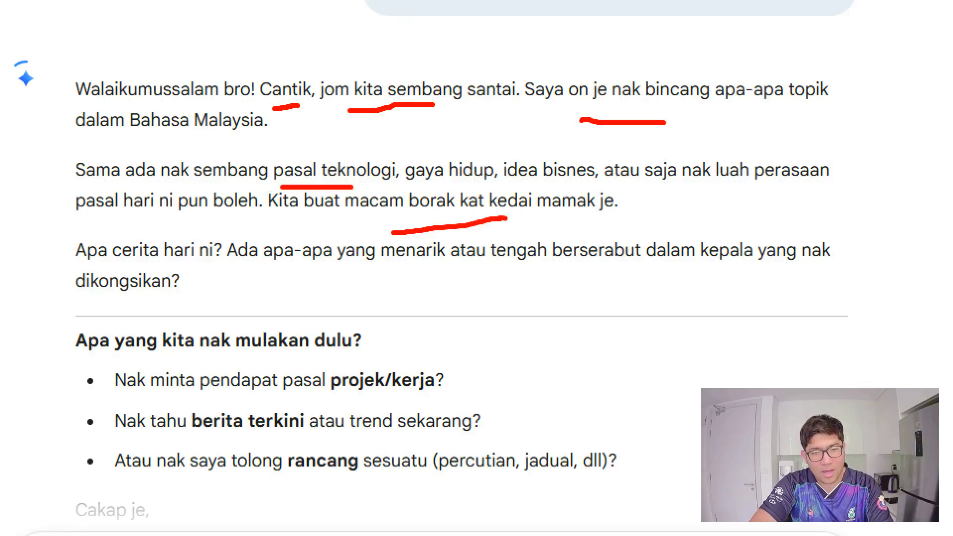
{"action": "key", "text": "Escape"}
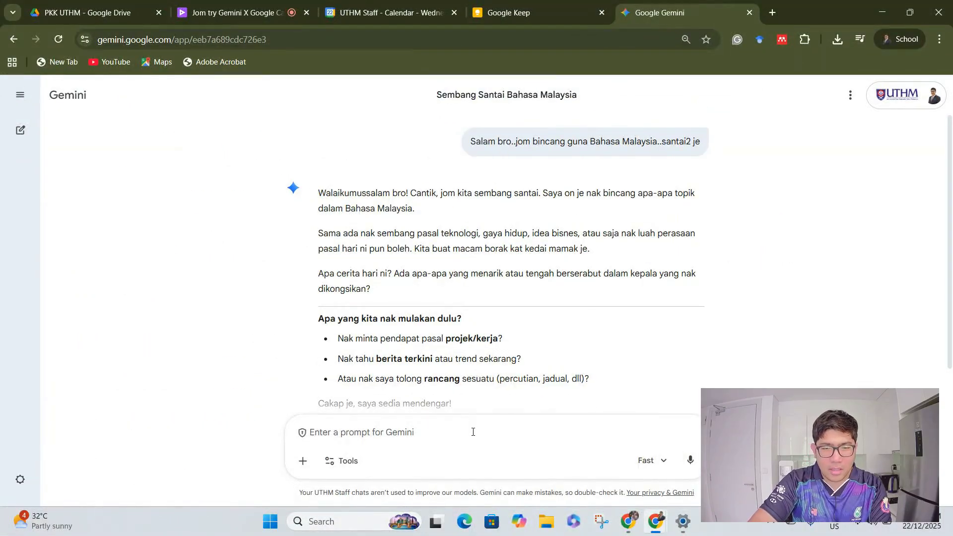
Ask Gemini about calendar access with the prompt "Bro..ko boleh akses kalendar aku tak?".
{"action": "type", "text": "Bro..ko boleh akses ked"}
{"action": "key", "text": "BackSpace"}
{"action": "key", "text": "BackSpace"}
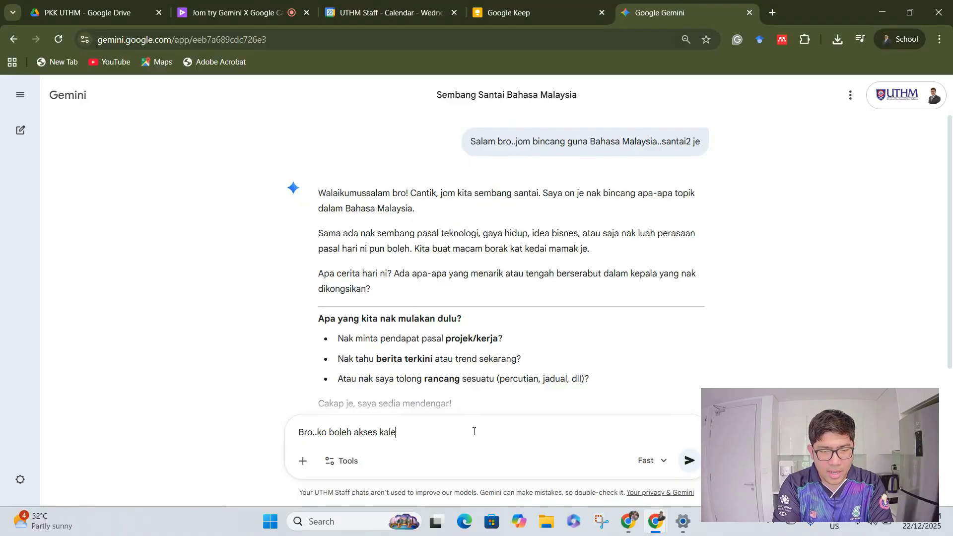
{"action": "type", "text": "alendar aku tak"}
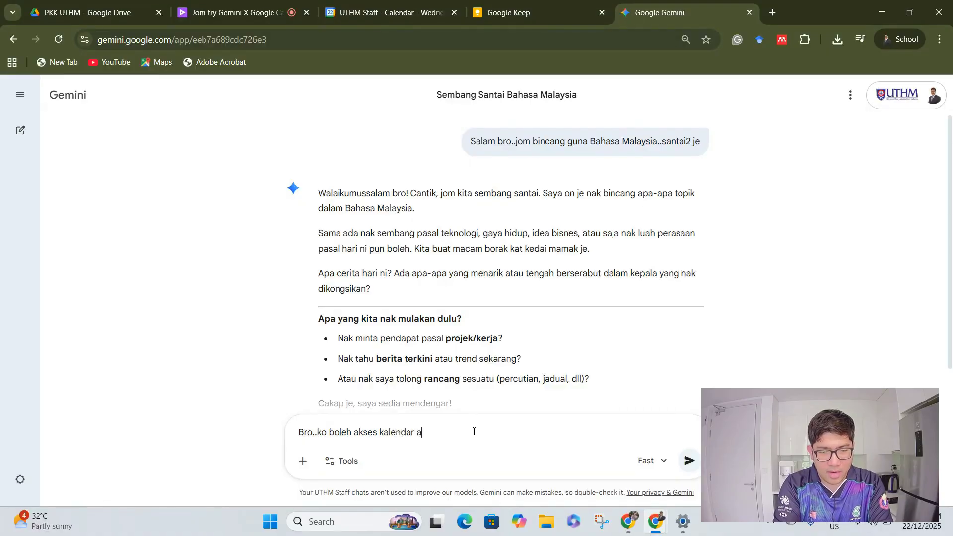
{"action": "type", "text": "?"}
{"action": "key", "text": "Return"}
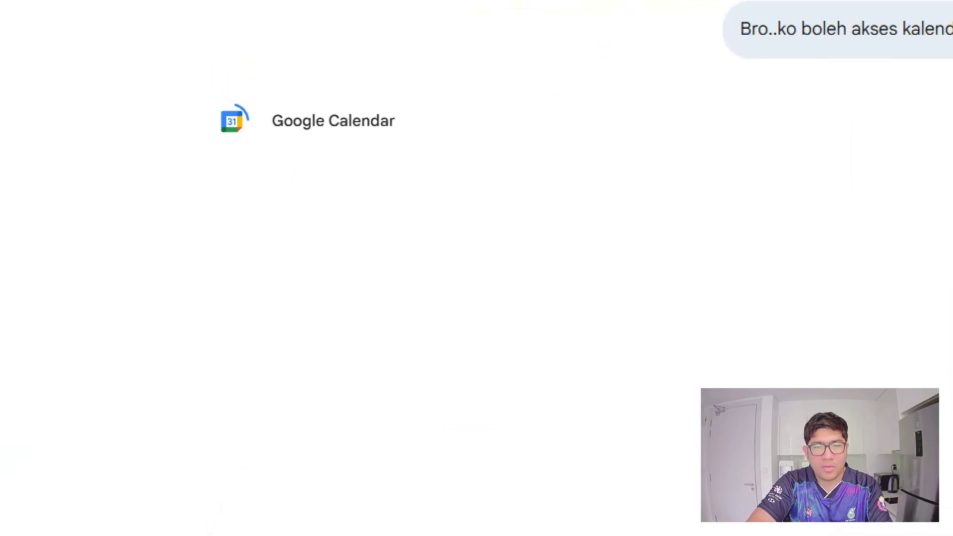
{"action": "mouse_move", "coordinate": [275, 166]}
{"action": "left_mouse_down"}
{"action": "mouse_move", "coordinate": [417, 144]}
{"action": "mouse_move", "coordinate": [432, 127]}
{"action": "left_mouse_up"}
{"action": "key", "text": "Escape"}
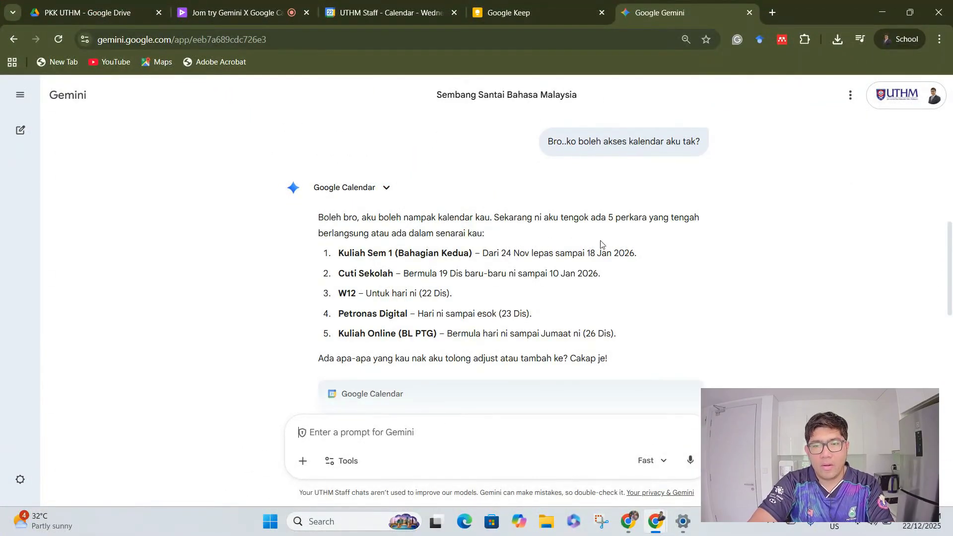
{"action": "scroll", "coordinate": [440, 287], "scroll_direction": "down", "scroll_amount": 3}
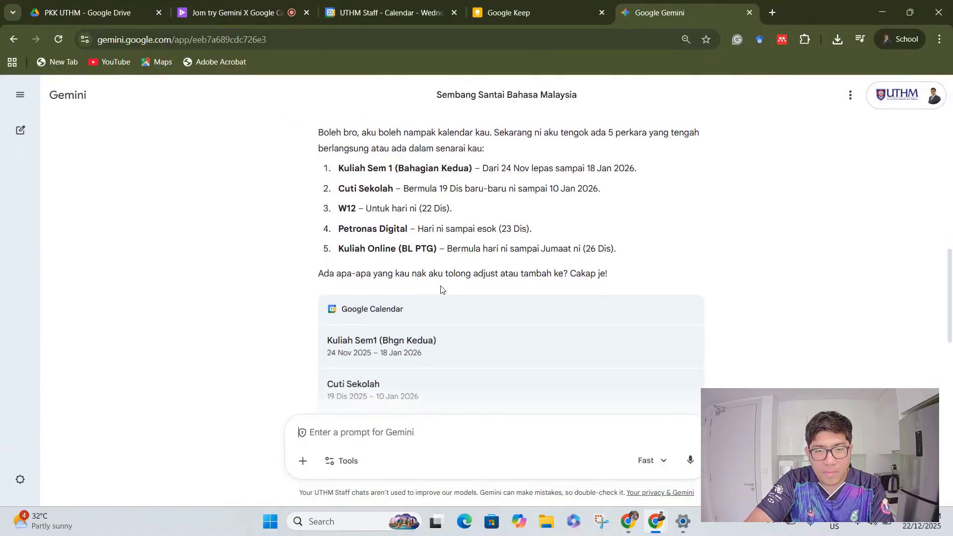
{"action": "scroll", "coordinate": [440, 289], "scroll_direction": "down", "scroll_amount": 3}
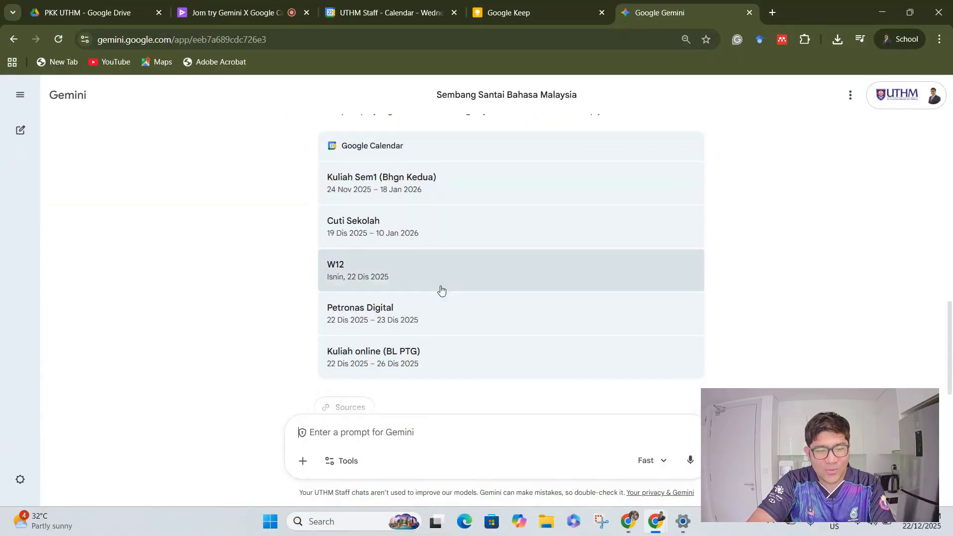
{"action": "key", "text": "ctrl+1"}
{"action": "left_click", "coordinate": [502, 240]}
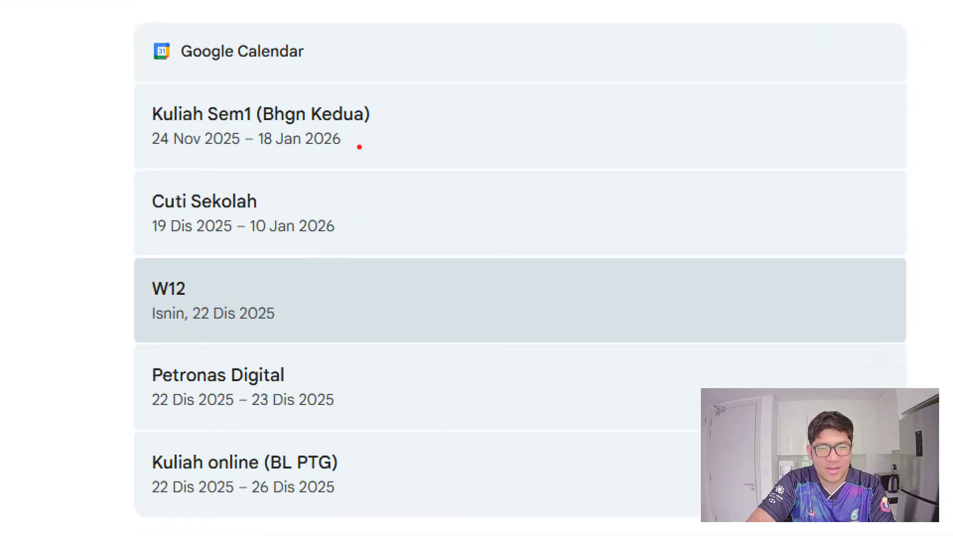
{"action": "left_click_drag", "start_coordinate": [359, 147], "coordinate": [421, 115]}
{"action": "left_click_drag", "start_coordinate": [411, 211], "coordinate": [466, 183]}
{"action": "left_click_drag", "start_coordinate": [436, 308], "coordinate": [469, 274]}
{"action": "key", "text": "Escape"}
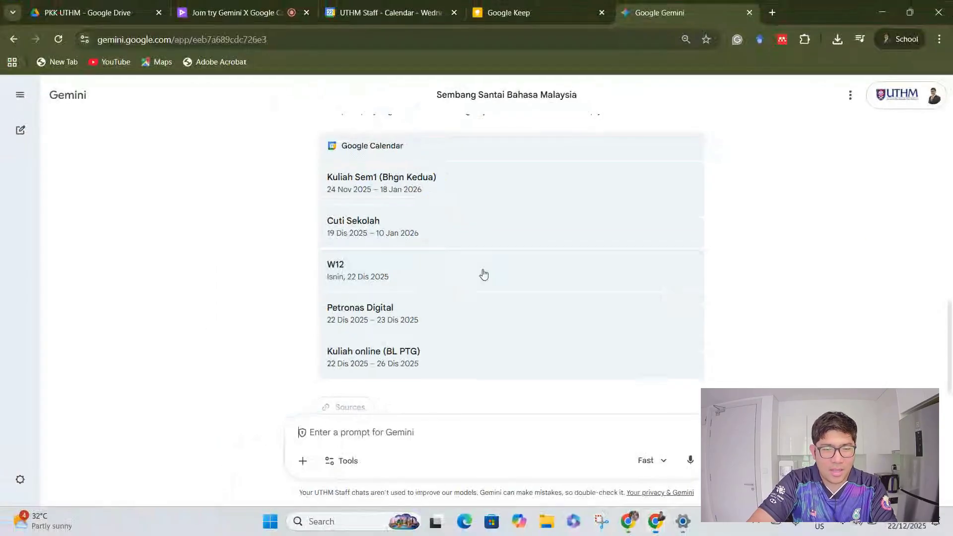
Ask Gemini about next week's meetings with the two-line prompt "ok bro.." and "minggu depan, aku ada meeting apa eh?".
{"action": "type", "text": "ok"}
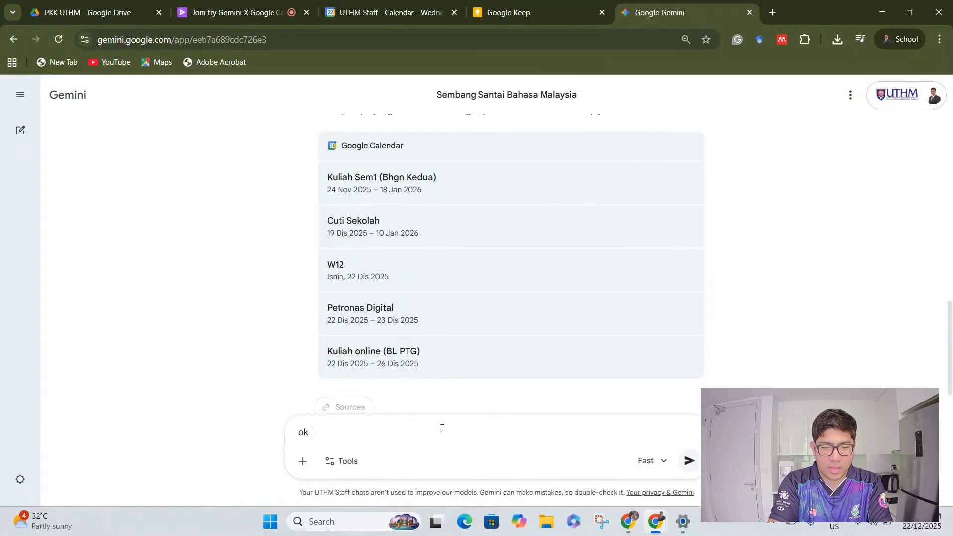
{"action": "type", "text": " rb"}
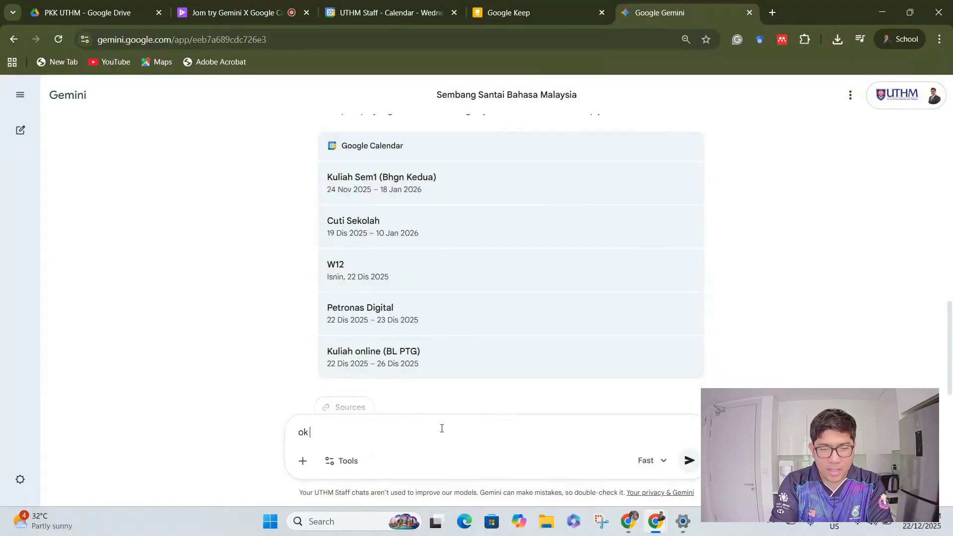
{"action": "key", "text": "shift+Return"}
{"action": "type", "text": "m"}
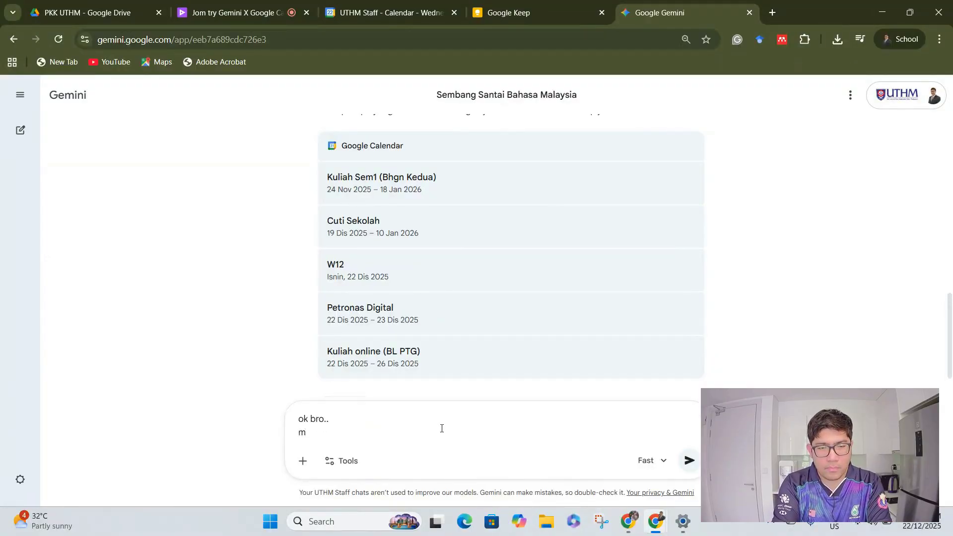
{"action": "type", "text": "inggu depan"}
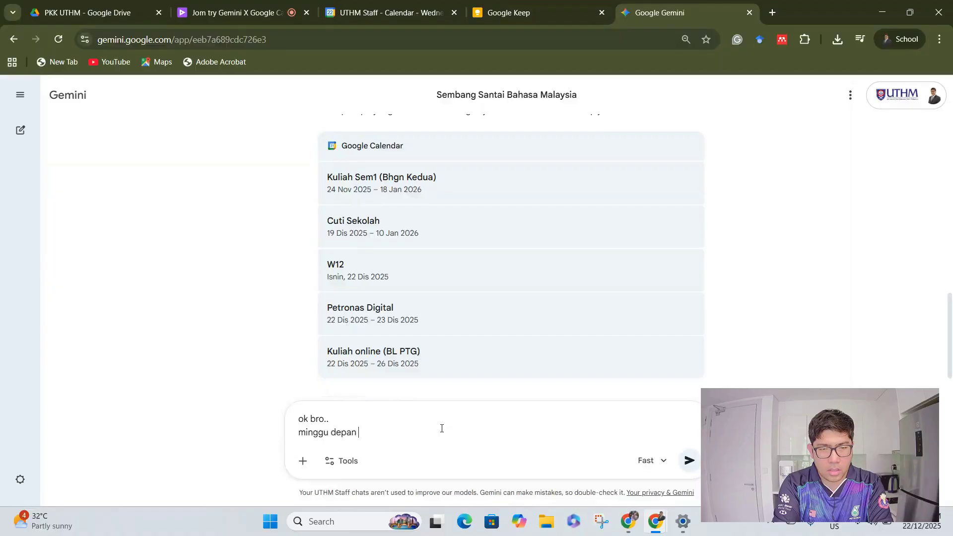
{"action": "type", "text": ", aku ada"}
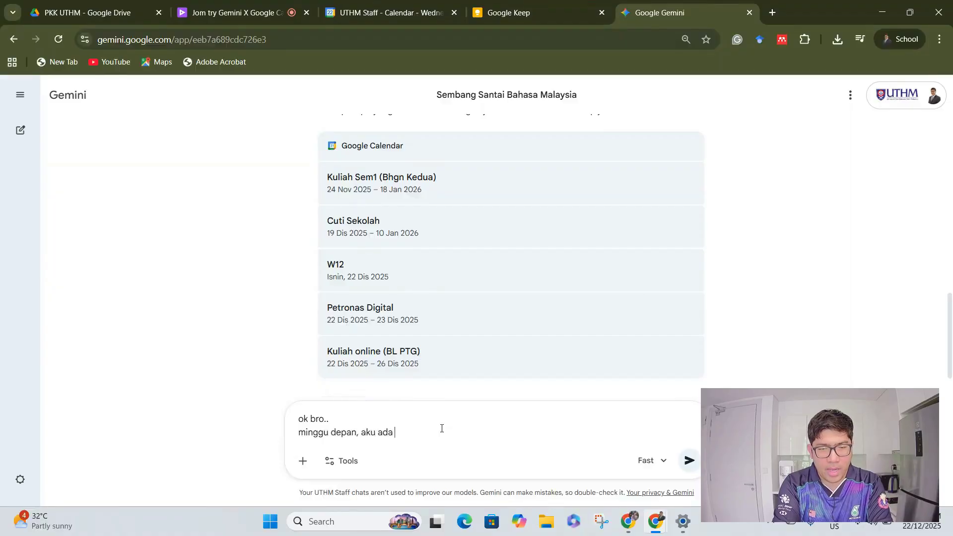
{"action": "type", "text": " meeting ap"}
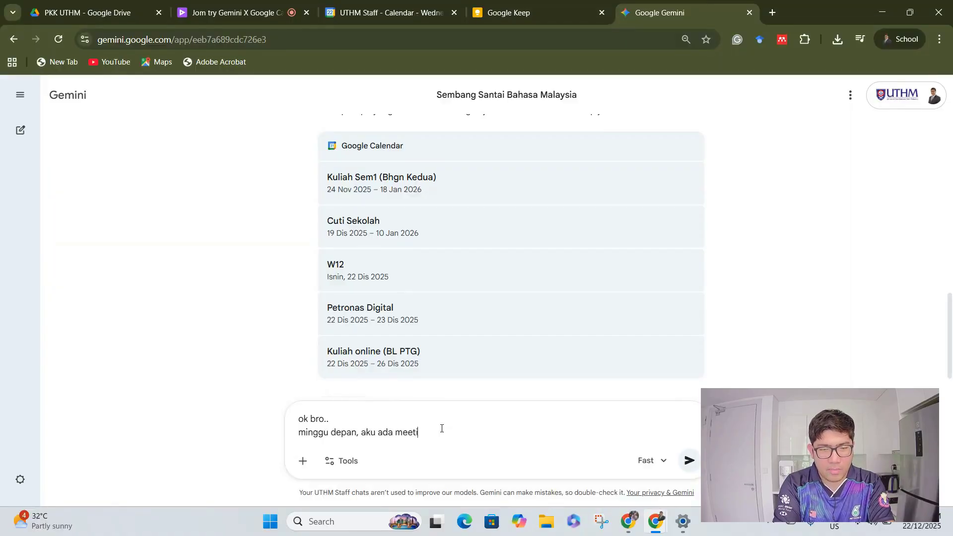
{"action": "type", "text": "a"}
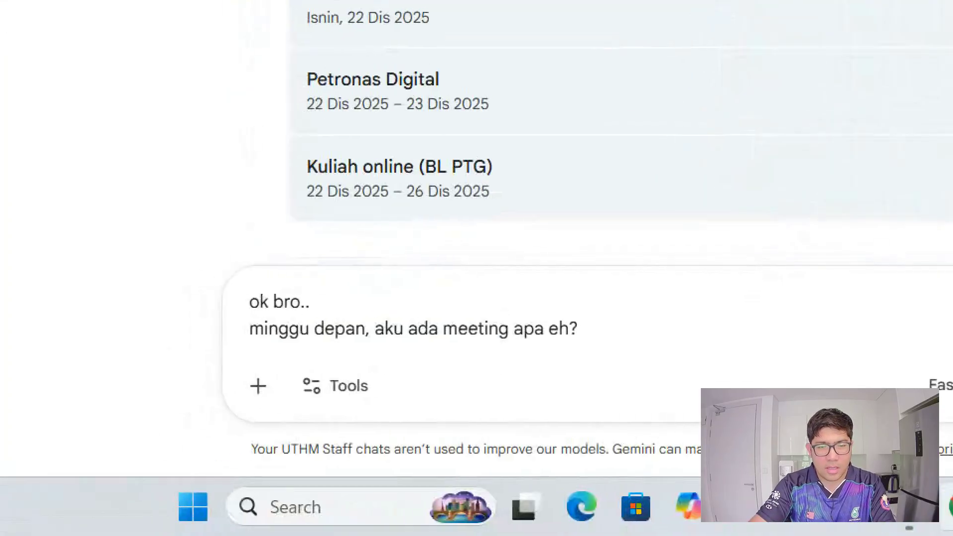
{"action": "left_click_drag", "start_coordinate": [316, 445], "coordinate": [422, 435]}
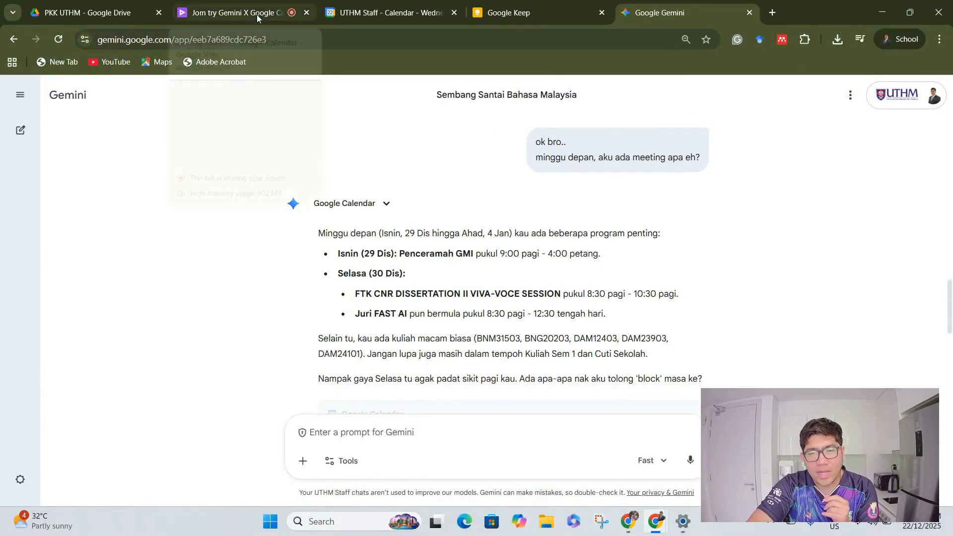
Examine Gemini's reply about next week's programmes and the details of the FTK CNR Dissertation II viva-voce event, closing the floating meeting window.
{"action": "mouse_move", "coordinate": [255, 15]}
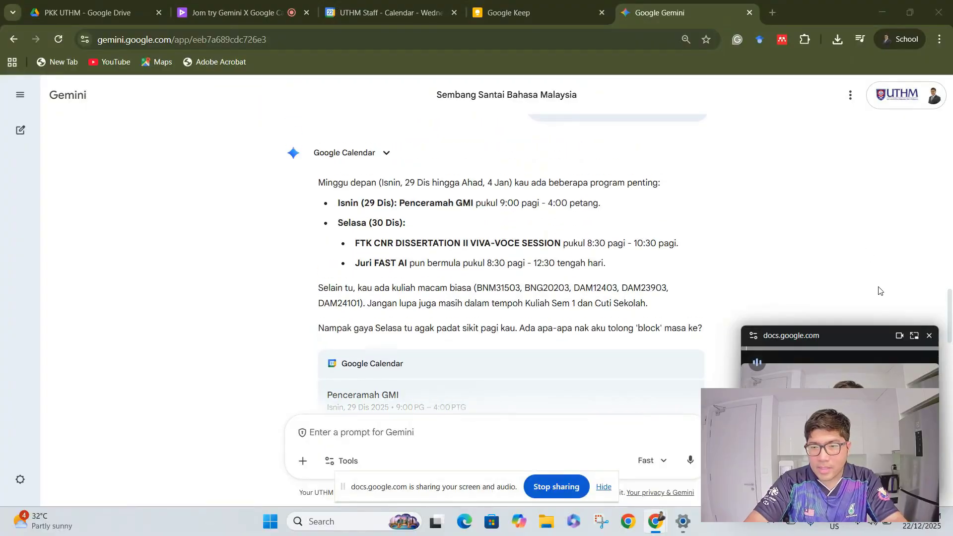
{"action": "left_click", "coordinate": [929, 336]}
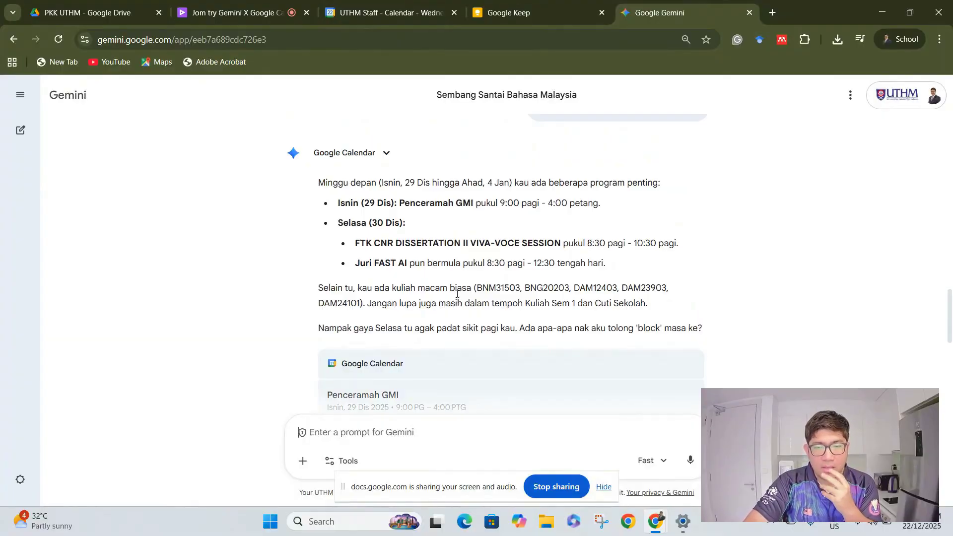
{"action": "scroll", "coordinate": [496, 325], "scroll_direction": "down", "scroll_amount": 5}
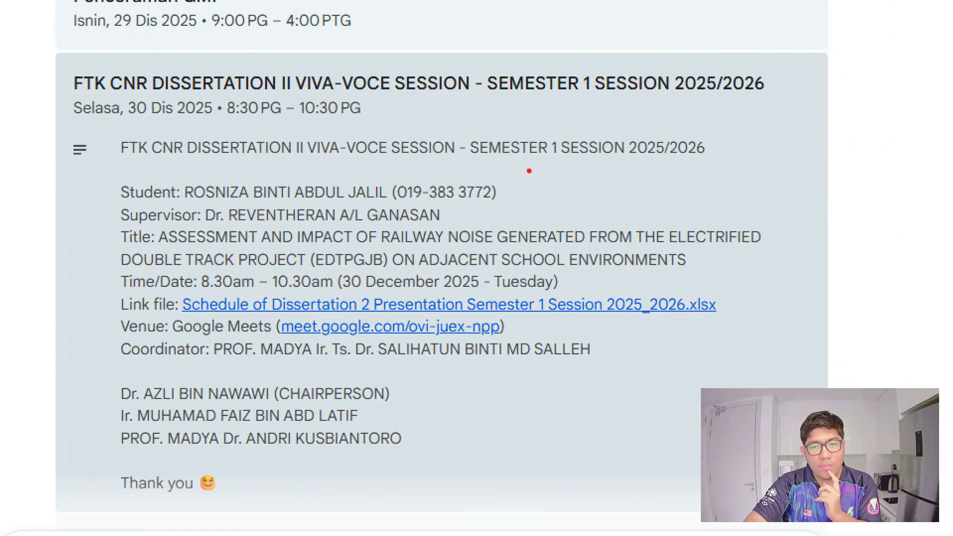
{"action": "left_click_drag", "start_coordinate": [520, 172], "coordinate": [657, 172]}
{"action": "left_click_drag", "start_coordinate": [558, 212], "coordinate": [610, 207]}
{"action": "mouse_move", "coordinate": [539, 376]}
{"action": "left_mouse_down"}
{"action": "mouse_move", "coordinate": [580, 390]}
{"action": "mouse_move", "coordinate": [615, 344]}
{"action": "left_mouse_up"}
{"action": "left_click_drag", "start_coordinate": [214, 370], "coordinate": [370, 369]}
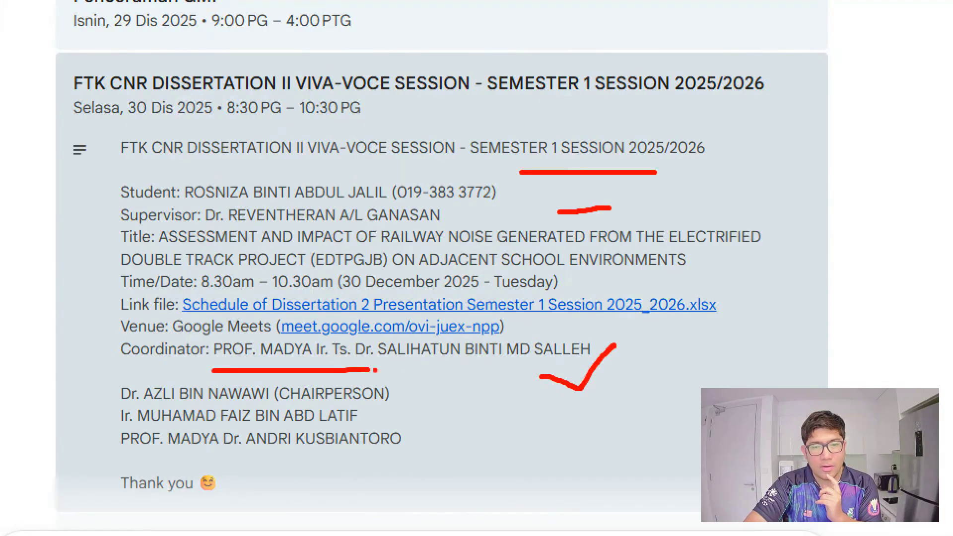
{"action": "left_click_drag", "start_coordinate": [338, 474], "coordinate": [422, 469]}
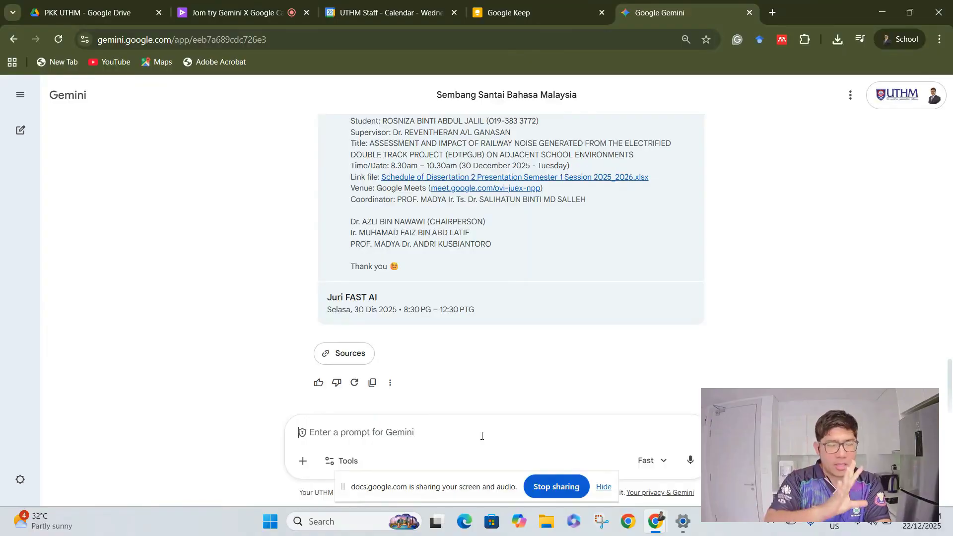
Draft a prompt with "bro..aku ada 2 keje nak setel pagi jumaat.." and the task "pertama, kena pastikan student PSM aku hantar correction..biasa 2 jam la".
{"action": "type", "text": "bro"}
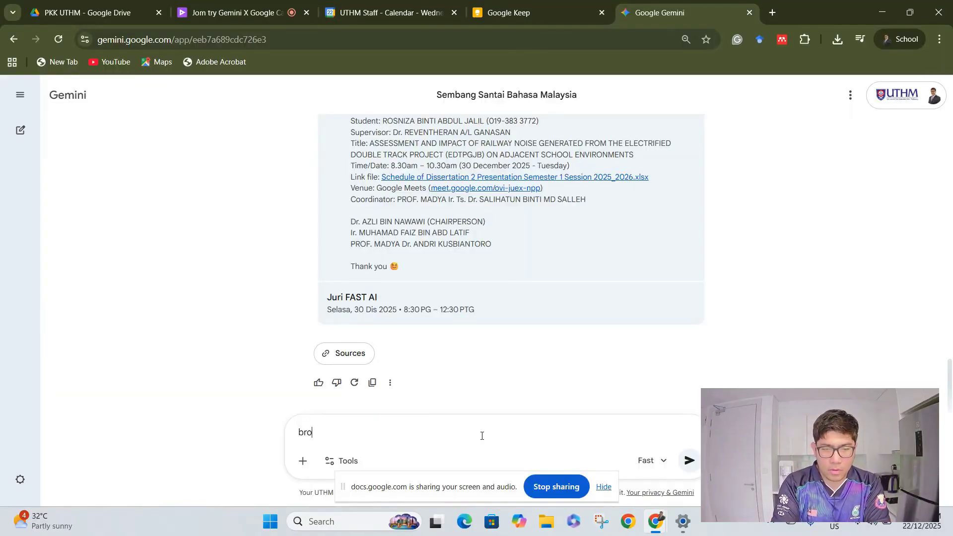
{"action": "type", "text": "..aku "}
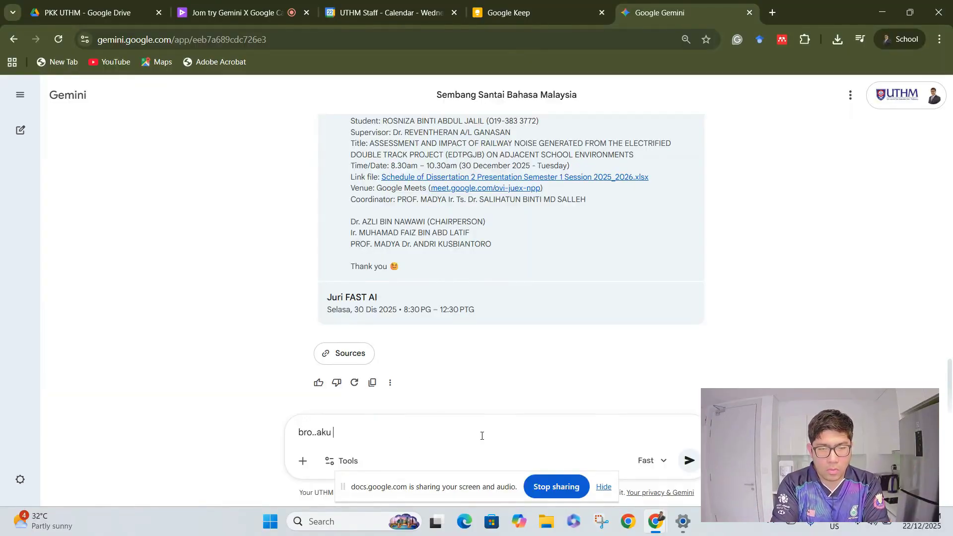
{"action": "type", "text": "ada 2 keje nak setel pagi jumaat.."}
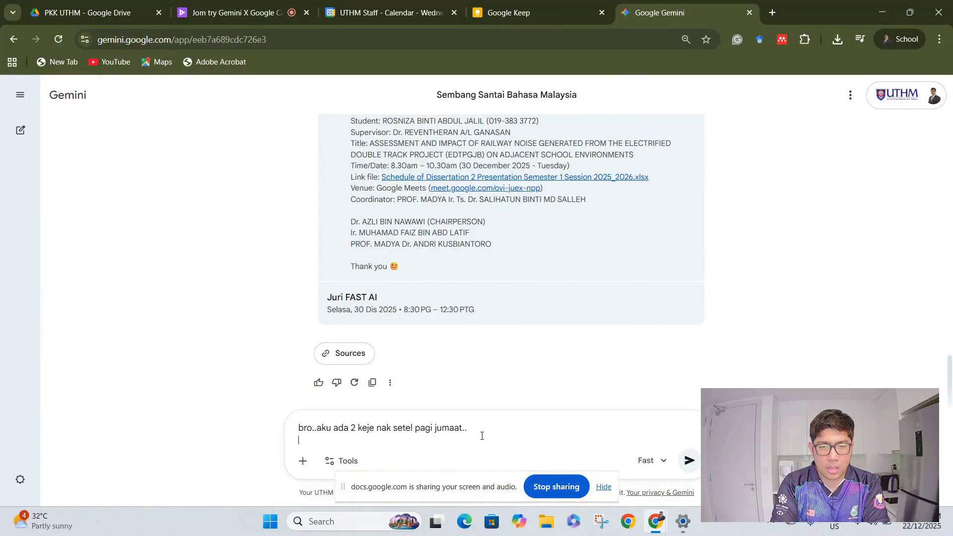
{"action": "key", "text": "shift+Return"}
{"action": "type", "text": "pertam"}
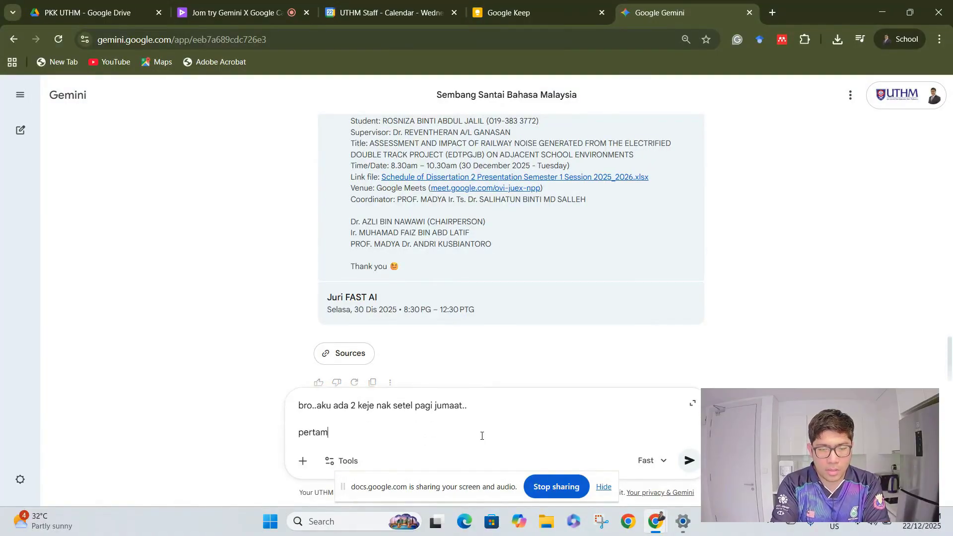
{"action": "type", "text": "a, ken"}
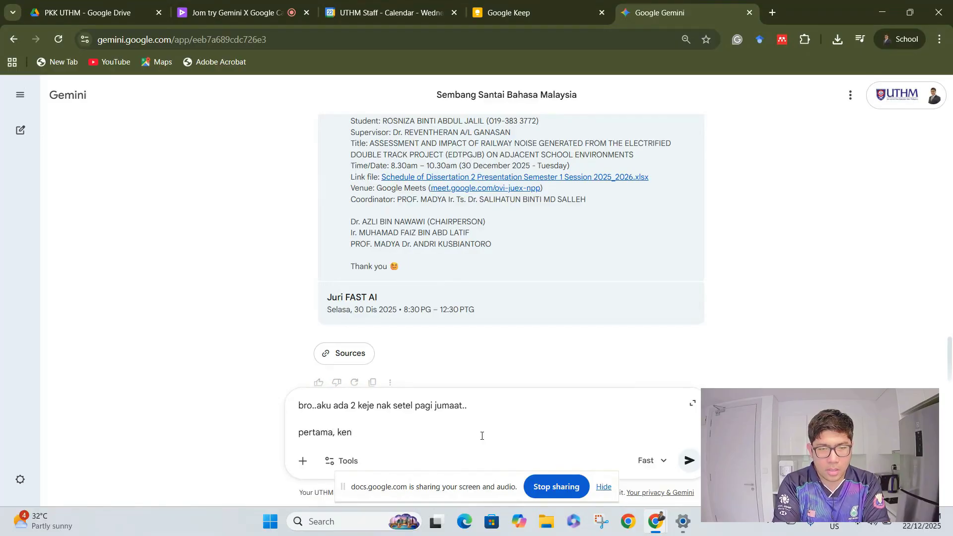
{"action": "type", "text": " apastikan student PSM aku hanta"}
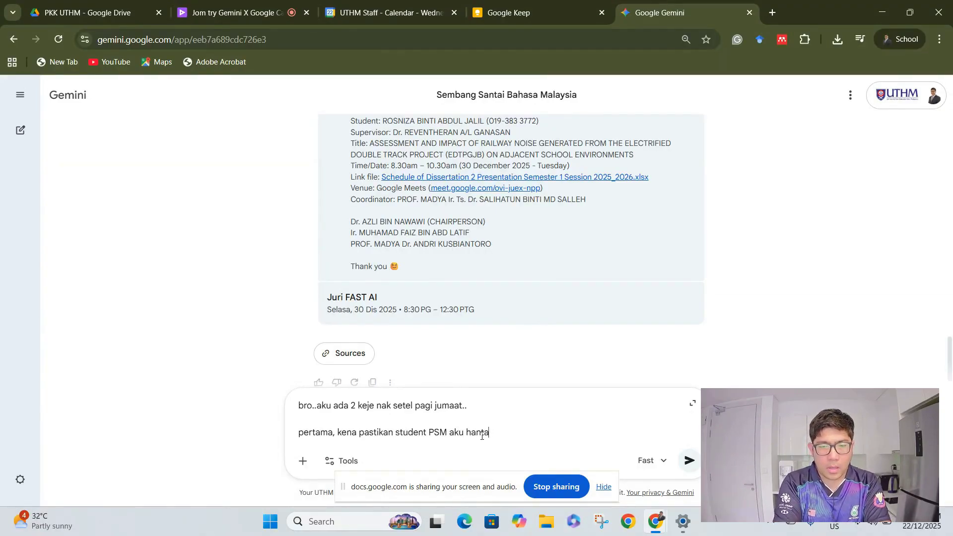
{"action": "type", "text": "tar "}
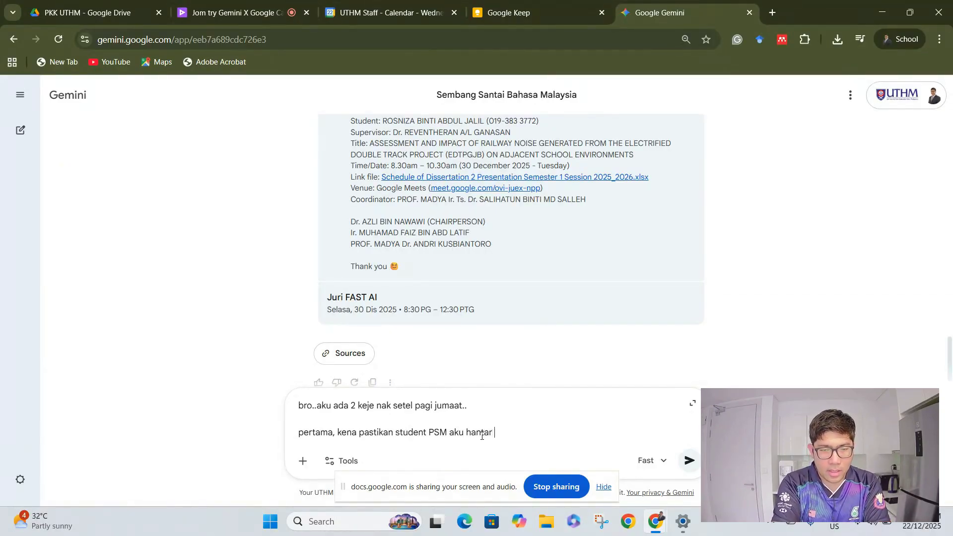
{"action": "type", "text": "correction."}
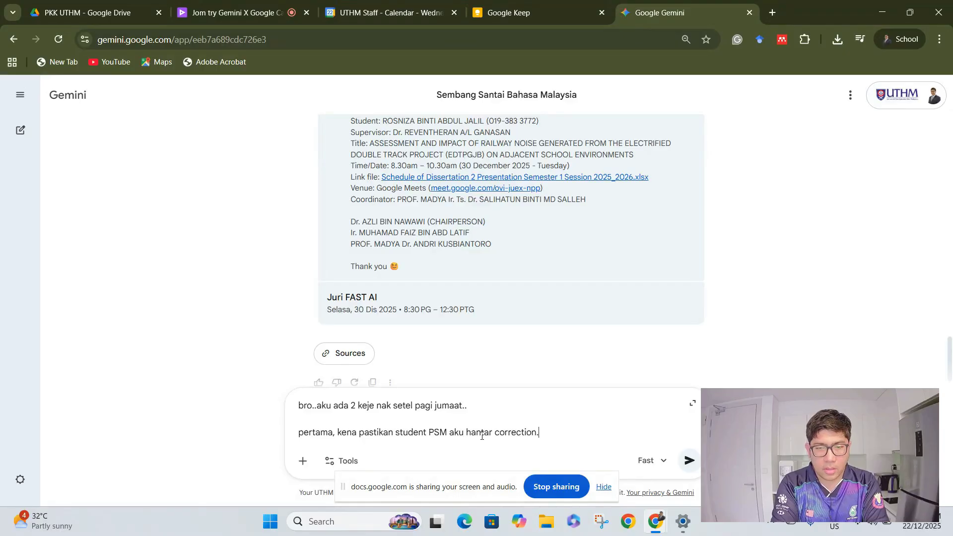
{"action": "type", "text": ".biasa 2 jam la"}
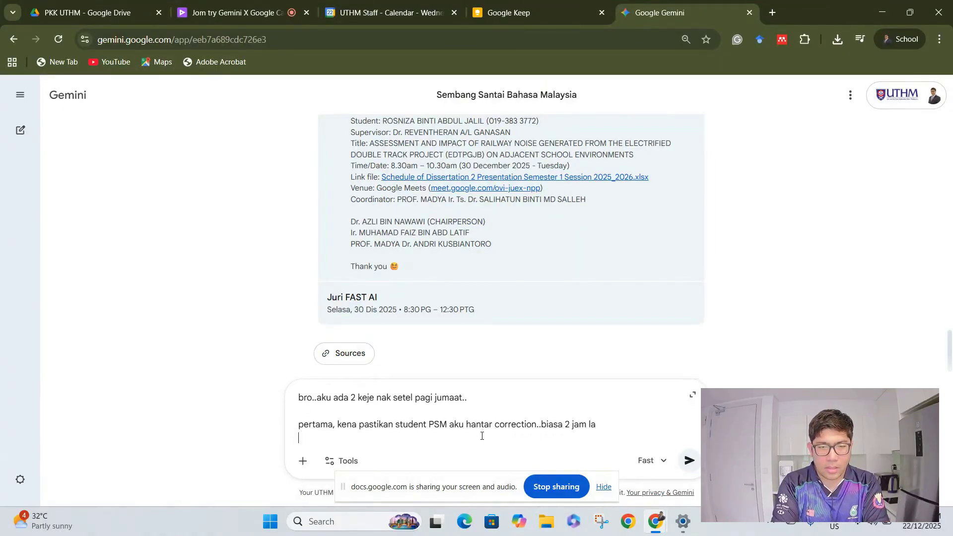
Add "kedua..kena update sistem Workspace UTHM..ni biasa sejam je.." and the request "ko boleh set kat kalendar aku tak?" to the prompt.
{"action": "key", "text": "shift+Return"}
{"action": "type", "text": "kedua..kena update wa"}
{"action": "key", "text": "BackSpace"}
{"action": "type", "text": "istem Workspa"}
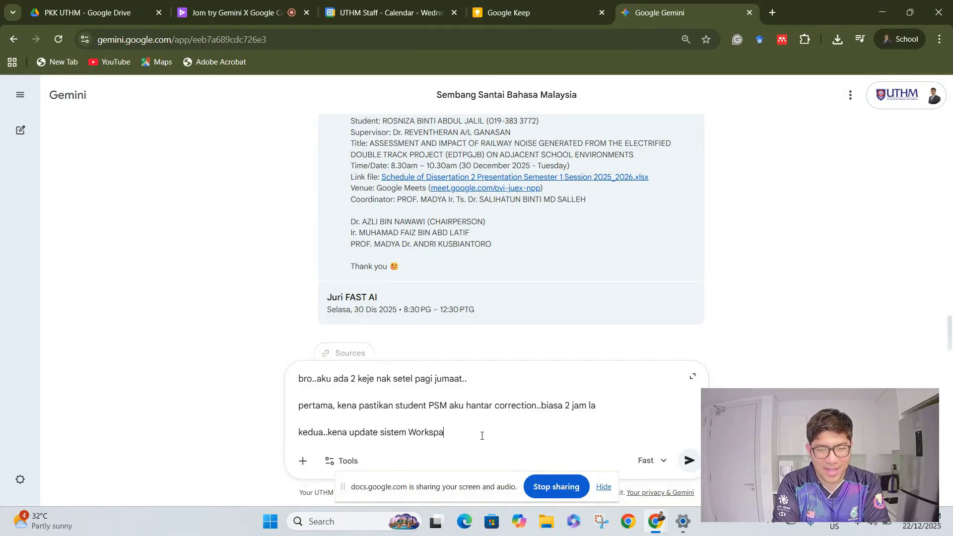
{"action": "type", "text": "ce UTH"}
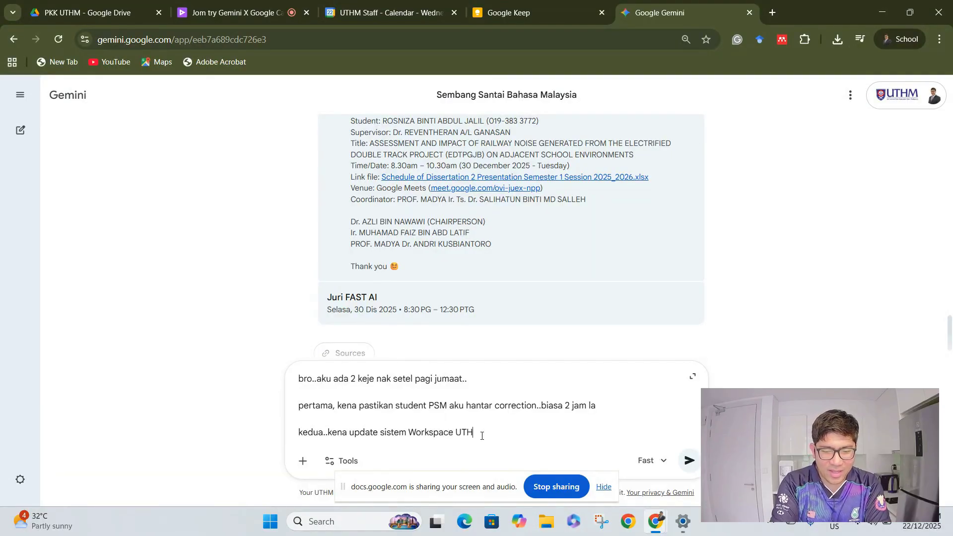
{"action": "type", "text": "M..ni b"}
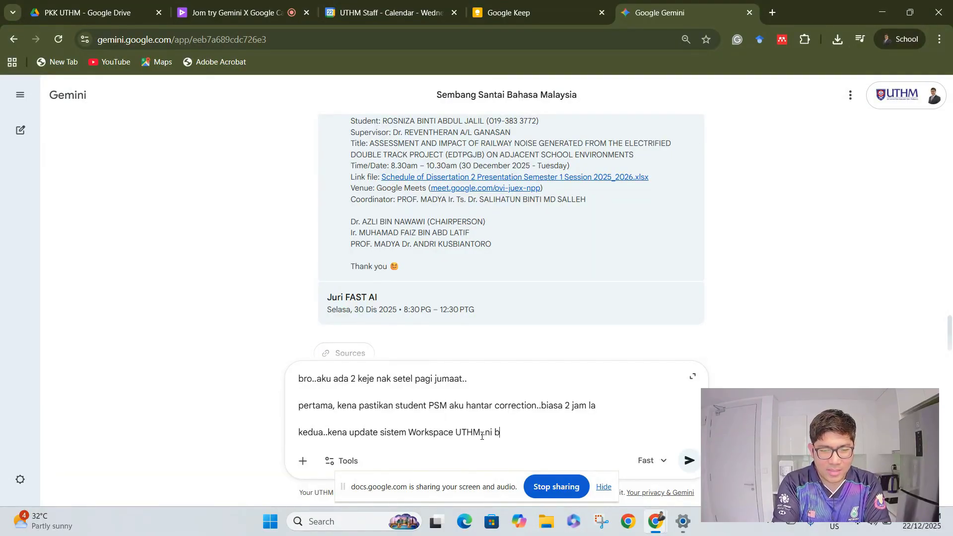
{"action": "type", "text": "iasa sejam "}
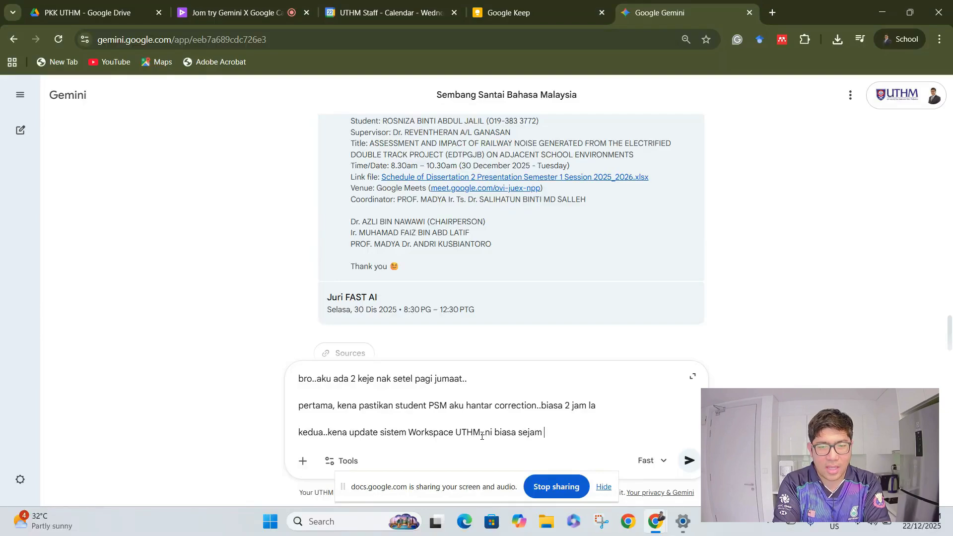
{"action": "type", "text": "je.."}
{"action": "key", "text": "shift+Return"}
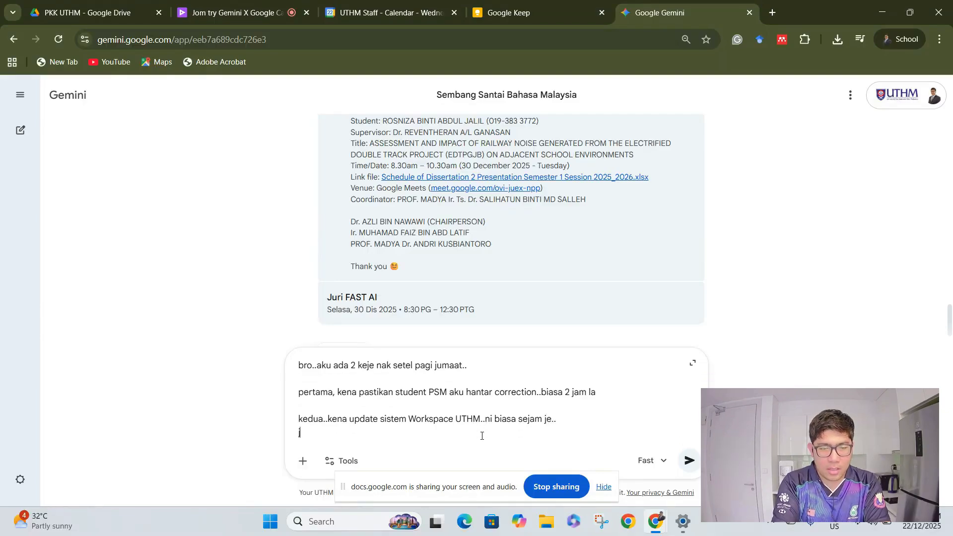
{"action": "type", "text": "ko boleh set ka"}
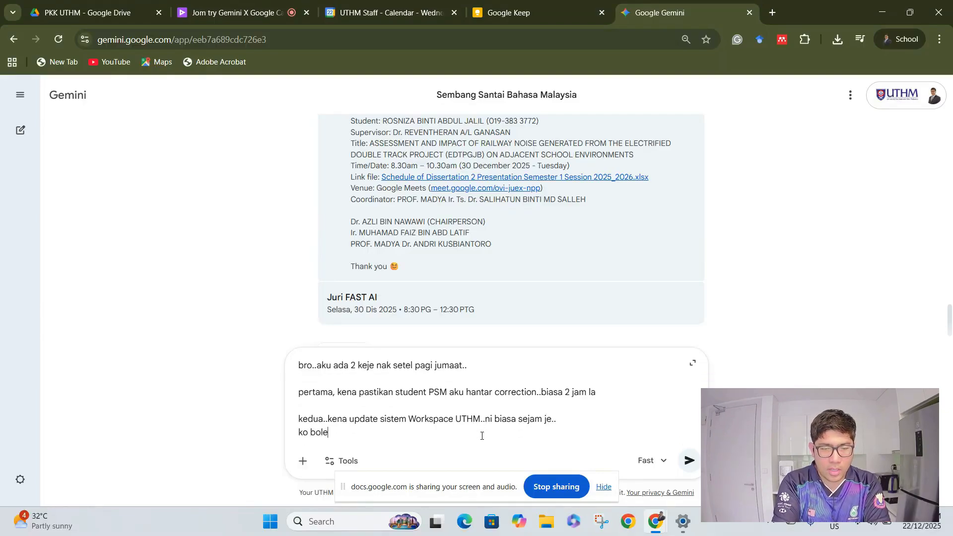
{"action": "type", "text": "t kalendar aku tak?"}
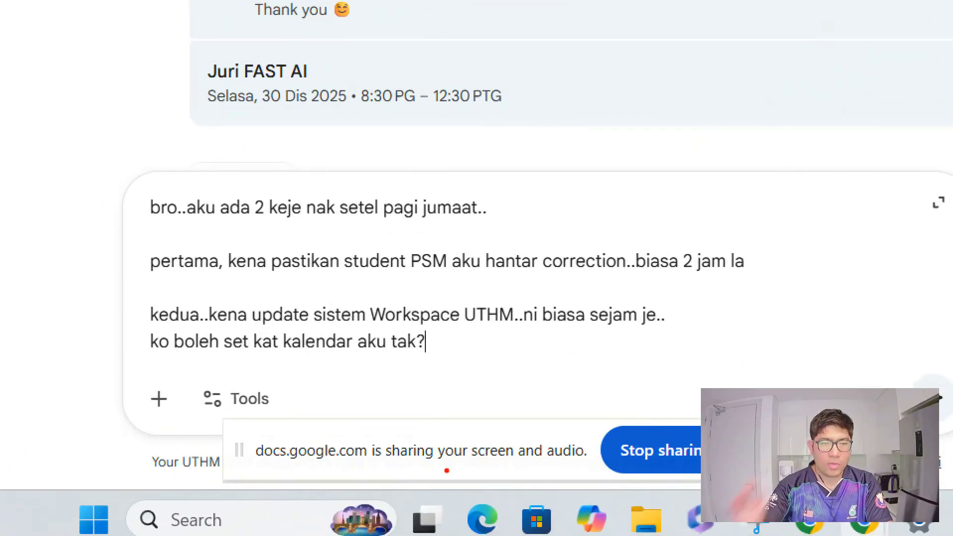
Review the drafted prompt, underlining both tasks, their durations and the calendar request.
{"action": "left_click_drag", "start_coordinate": [308, 295], "coordinate": [470, 288]}
{"action": "left_click_drag", "start_coordinate": [555, 275], "coordinate": [594, 278]}
{"action": "left_click_drag", "start_coordinate": [703, 291], "coordinate": [753, 293]}
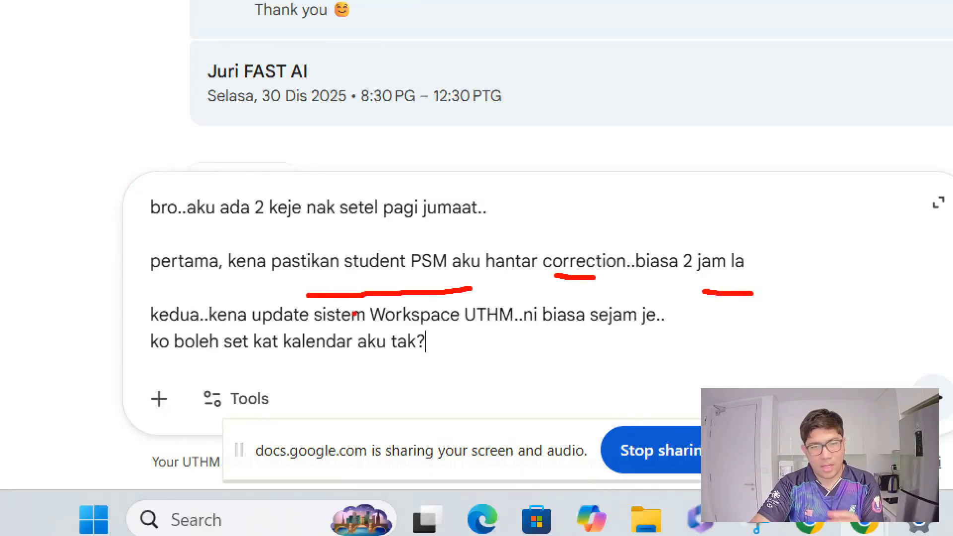
{"action": "left_click_drag", "start_coordinate": [217, 329], "coordinate": [230, 329]}
{"action": "left_click_drag", "start_coordinate": [315, 328], "coordinate": [395, 330]}
{"action": "left_click_drag", "start_coordinate": [548, 342], "coordinate": [610, 339]}
{"action": "left_click_drag", "start_coordinate": [287, 365], "coordinate": [370, 368]}
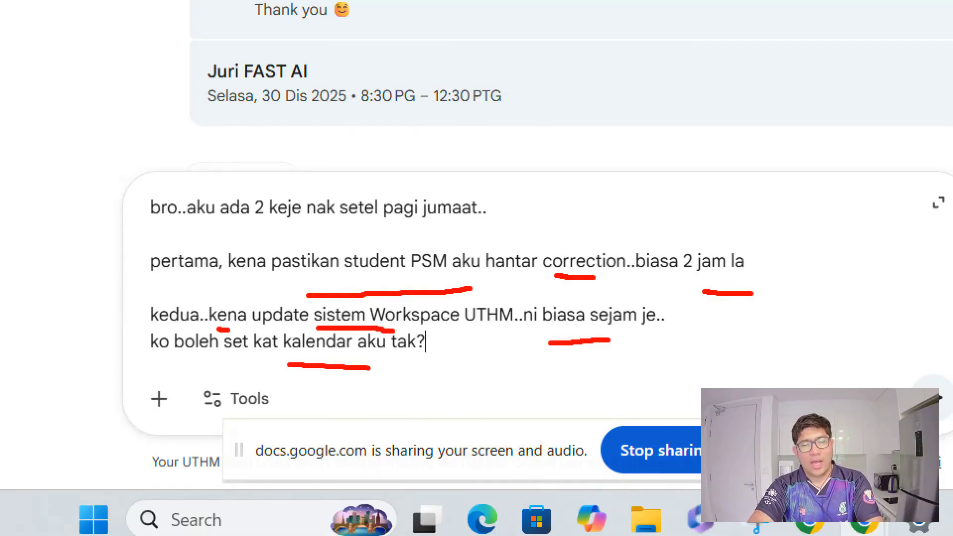
Clear the annotations from the drafted prompt and send it to Gemini.
{"action": "key", "text": "Escape"}
{"action": "left_click", "coordinate": [606, 488]}
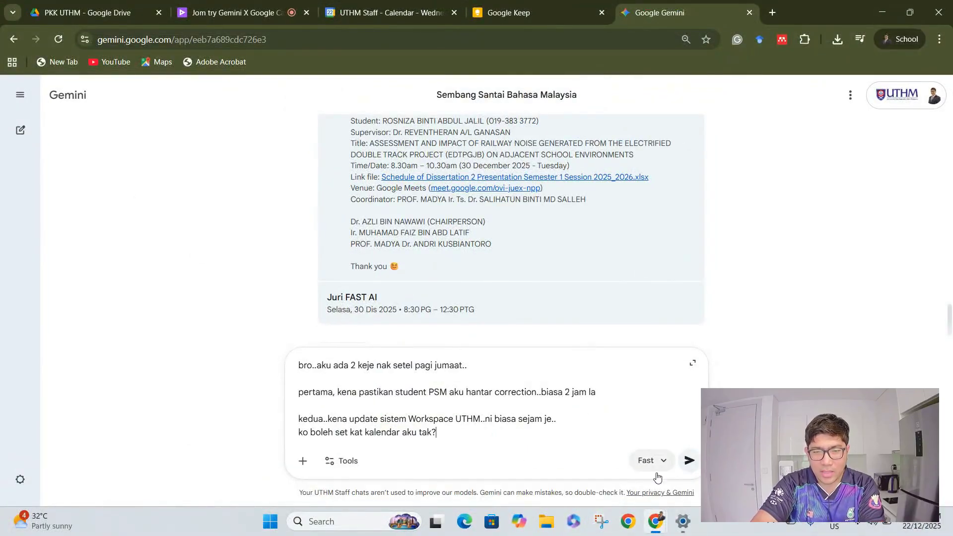
{"action": "left_click", "coordinate": [690, 460]}
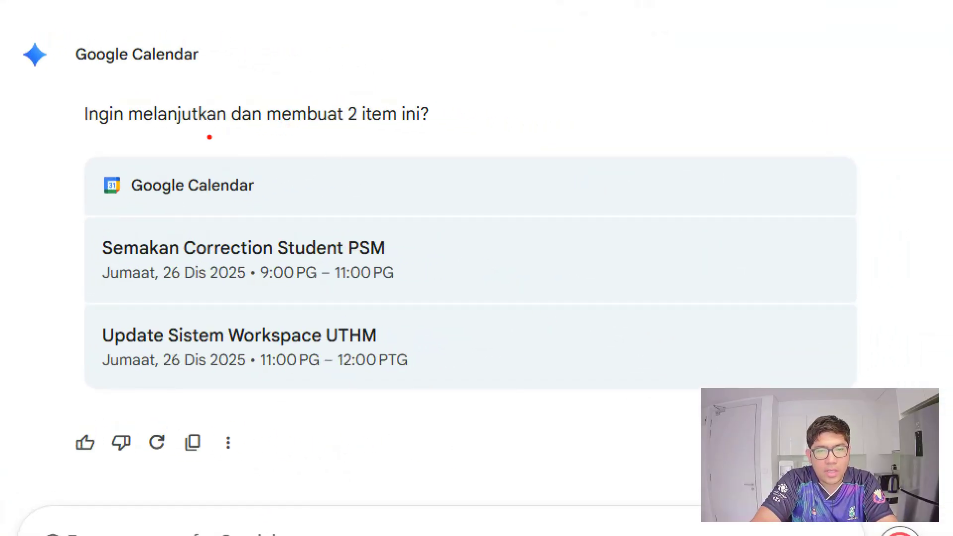
Review Gemini's two proposed Friday calendar items, underlining their titles, dates and times, then clear the markings.
{"action": "left_click_drag", "start_coordinate": [194, 138], "coordinate": [241, 134]}
{"action": "left_click_drag", "start_coordinate": [309, 127], "coordinate": [362, 129]}
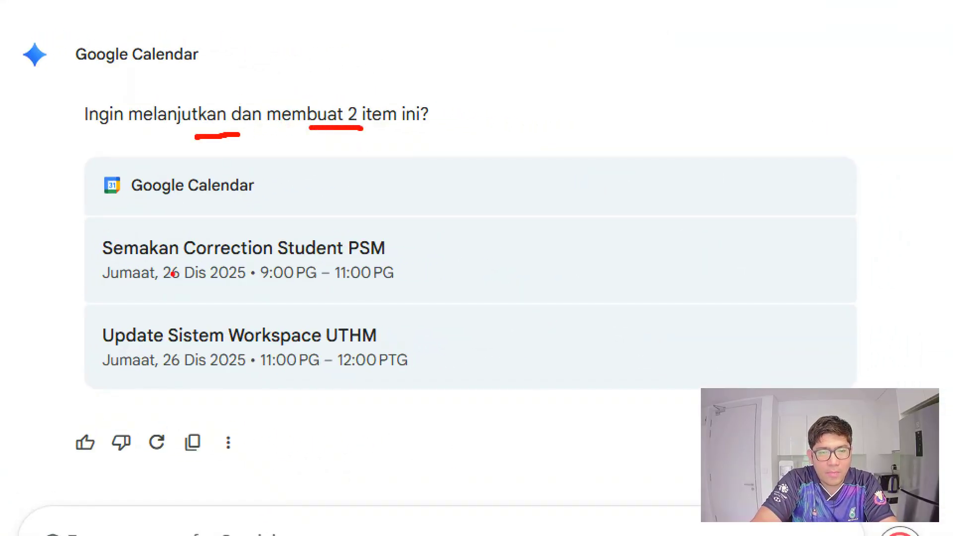
{"action": "mouse_move", "coordinate": [127, 260]}
{"action": "left_mouse_down"}
{"action": "mouse_move", "coordinate": [175, 260]}
{"action": "mouse_move", "coordinate": [207, 288]}
{"action": "left_mouse_up"}
{"action": "left_click_drag", "start_coordinate": [287, 284], "coordinate": [330, 286]}
{"action": "left_click_drag", "start_coordinate": [172, 350], "coordinate": [209, 342]}
{"action": "left_click_drag", "start_coordinate": [221, 383], "coordinate": [256, 377]}
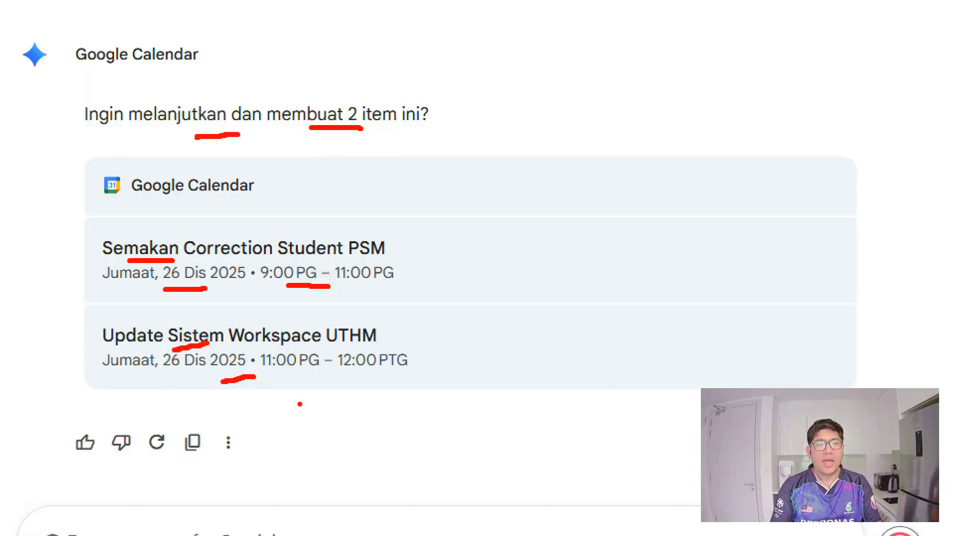
{"action": "key", "text": "Escape"}
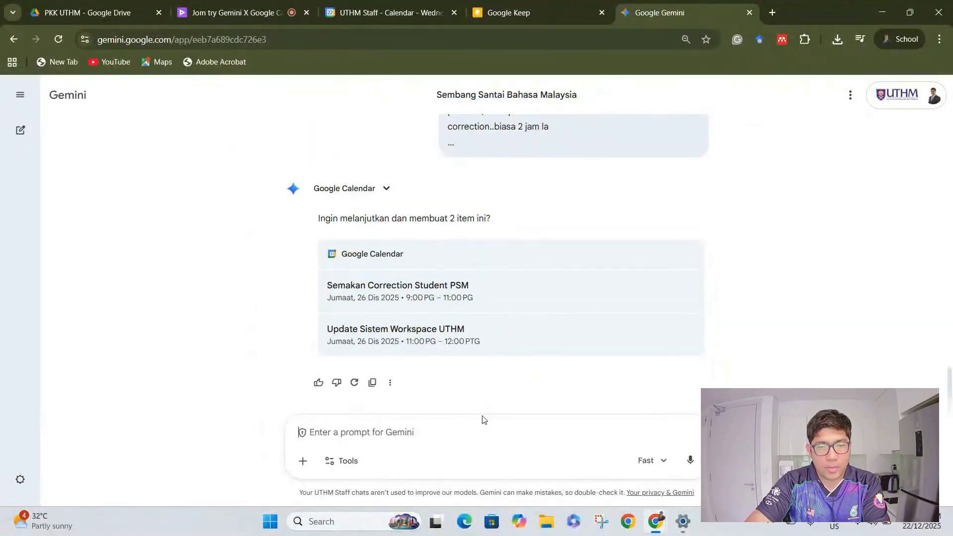
Reply to Gemini with "ok bro..sila teruskan!" to approve both items, and circle the calendar entries in its answer.
{"action": "type", "text": "ok"}
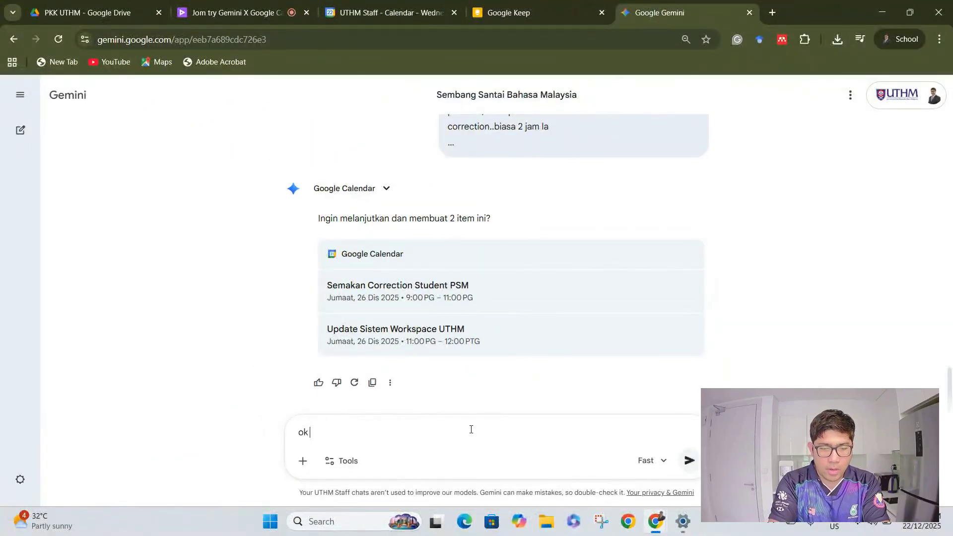
{"action": "type", "text": " bro..sila teruskan!"}
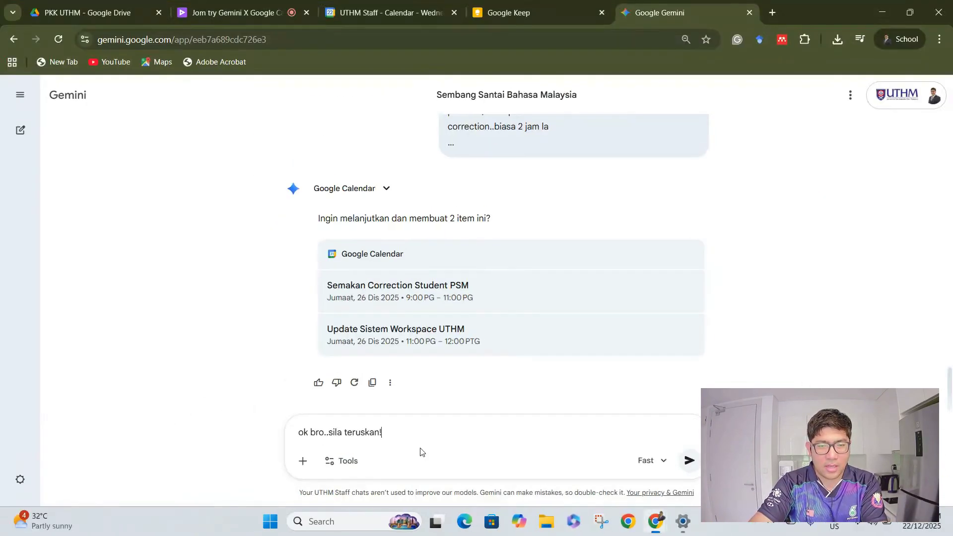
{"action": "left_click", "coordinate": [689, 460]}
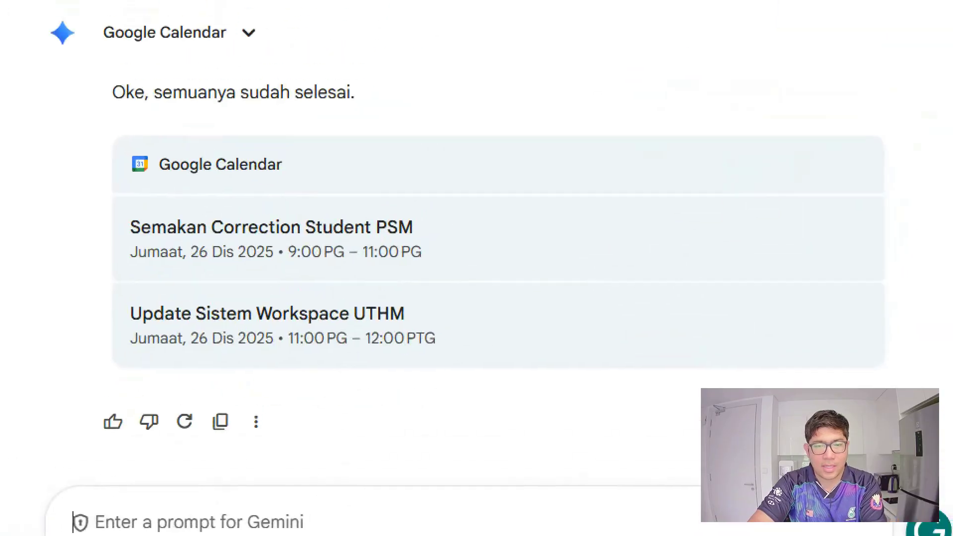
{"action": "mouse_move", "coordinate": [94, 120]}
{"action": "left_mouse_down"}
{"action": "mouse_move", "coordinate": [845, 121]}
{"action": "mouse_move", "coordinate": [937, 248]}
{"action": "mouse_move", "coordinate": [936, 389]}
{"action": "mouse_move", "coordinate": [361, 392]}
{"action": "mouse_move", "coordinate": [44, 369]}
{"action": "mouse_move", "coordinate": [8, 255]}
{"action": "left_mouse_up"}
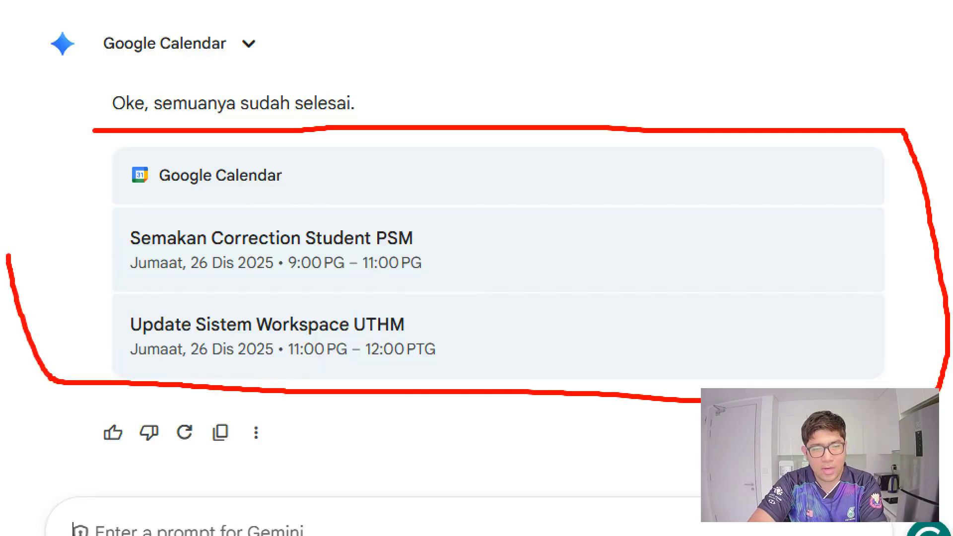
{"action": "key", "text": "Escape"}
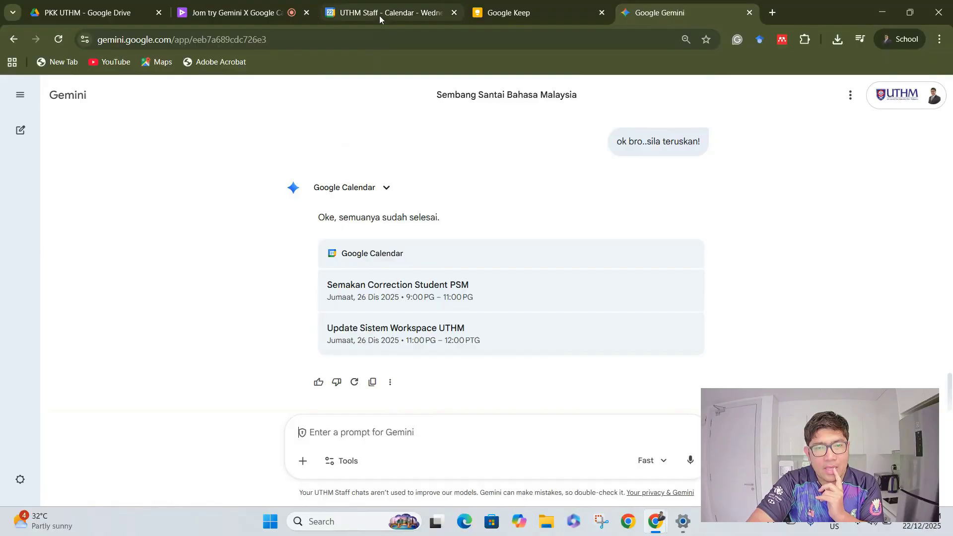
Replace the old calendar tab with a freshly opened Google Calendar and show the day view for December 26, 2025.
{"action": "left_click", "coordinate": [453, 13]}
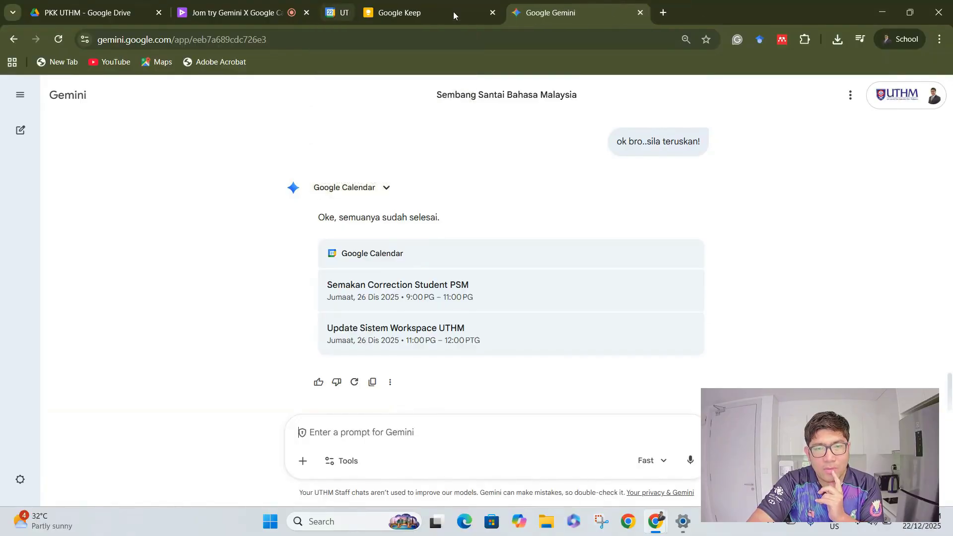
{"action": "left_click", "coordinate": [624, 13]}
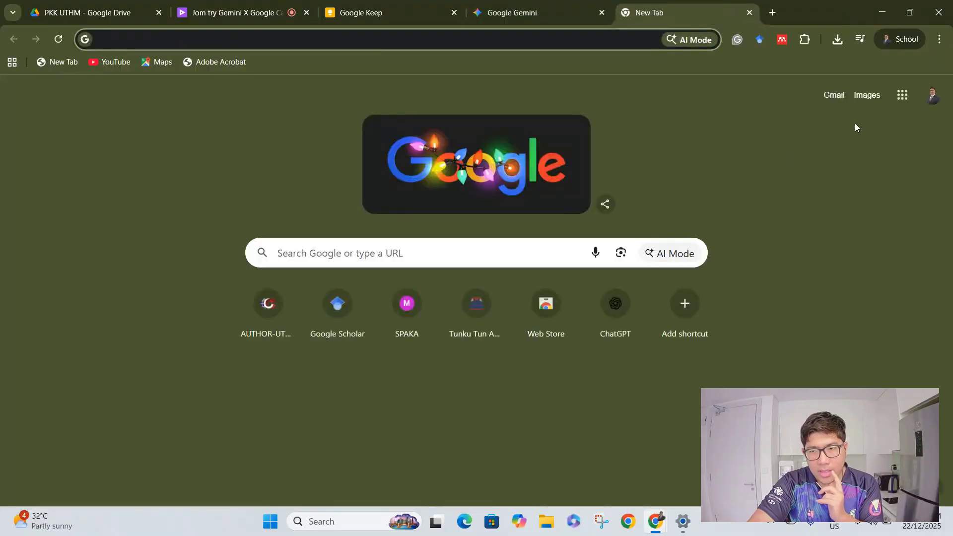
{"action": "left_click", "coordinate": [893, 95]}
{"action": "left_click", "coordinate": [825, 278]}
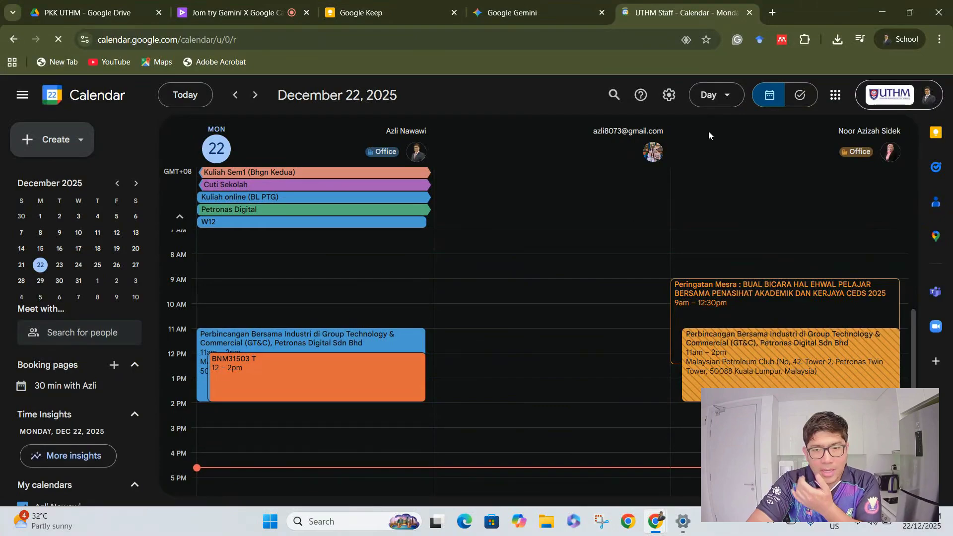
{"action": "left_click", "coordinate": [255, 97]}
{"action": "left_click", "coordinate": [255, 97]}
{"action": "left_click", "coordinate": [255, 97]}
{"action": "left_click", "coordinate": [255, 97]}
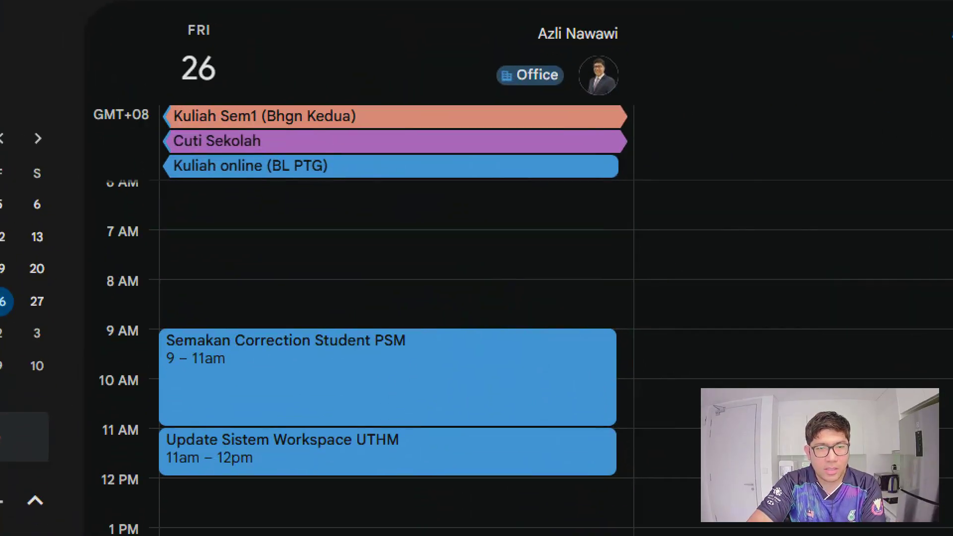
Check the Friday morning events in the calendar, underlining both new entries, and look over the evening hours.
{"action": "left_click_drag", "start_coordinate": [216, 199], "coordinate": [287, 191]}
{"action": "left_click_drag", "start_coordinate": [170, 388], "coordinate": [285, 378]}
{"action": "left_click_drag", "start_coordinate": [191, 512], "coordinate": [281, 494]}
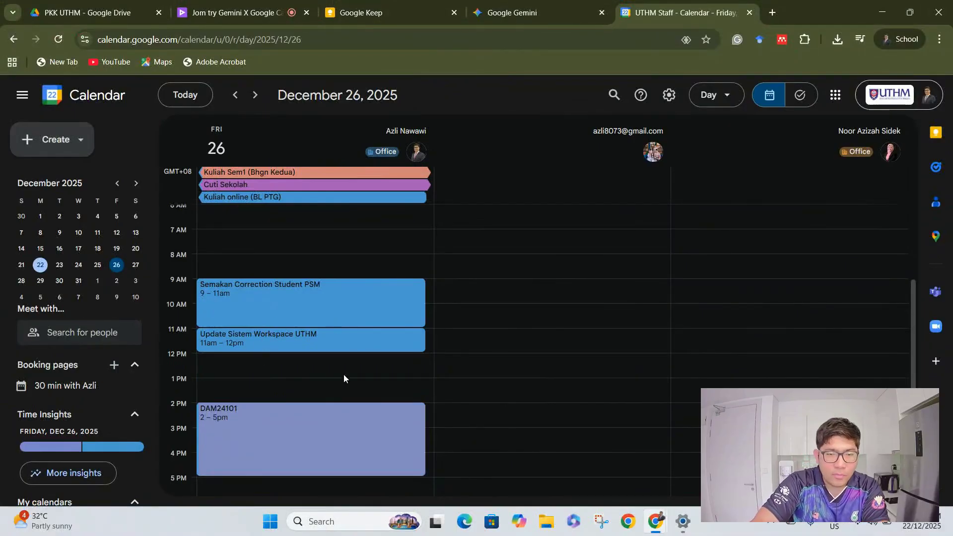
{"action": "scroll", "coordinate": [342, 371], "scroll_direction": "down", "scroll_amount": 5}
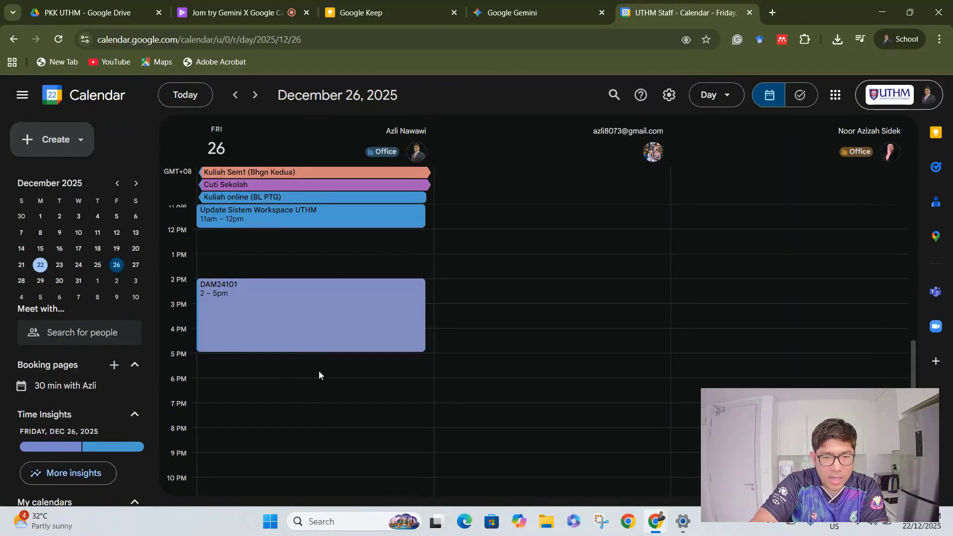
{"action": "scroll", "coordinate": [303, 375], "scroll_direction": "down", "scroll_amount": 1}
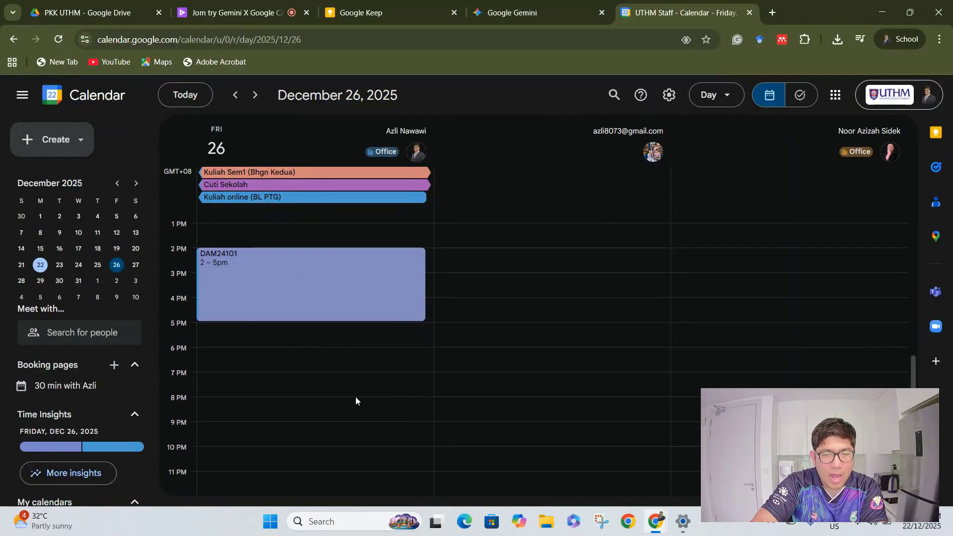
Return to the Gemini chat and draft the prompt "bro..jumaat belah malam, aku nak baca tesis jap la".
{"action": "left_click", "coordinate": [496, 19]}
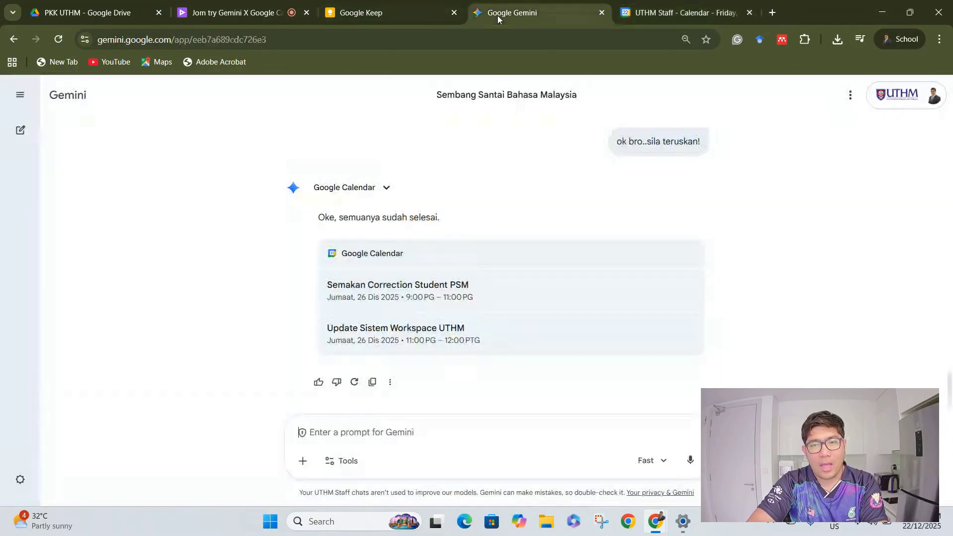
{"action": "left_click", "coordinate": [352, 433]}
{"action": "type", "text": "bro..jumaat belah"}
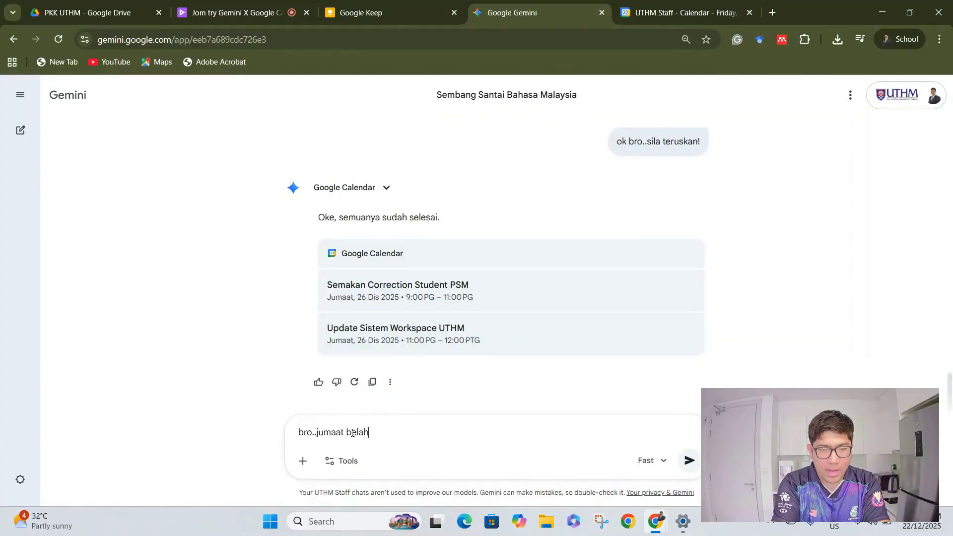
{"action": "type", "text": " malam, aku nak baca tesisi"}
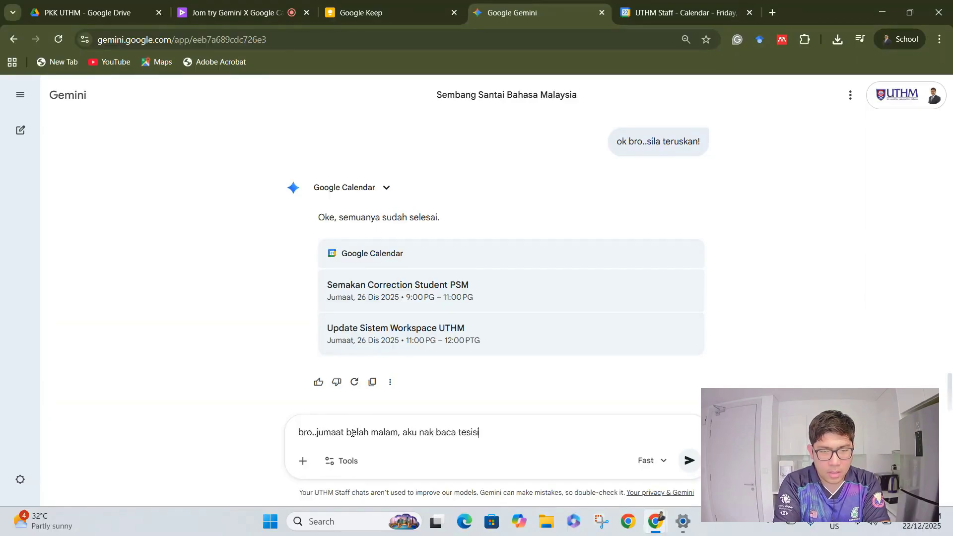
{"action": "type", "text": "ja"}
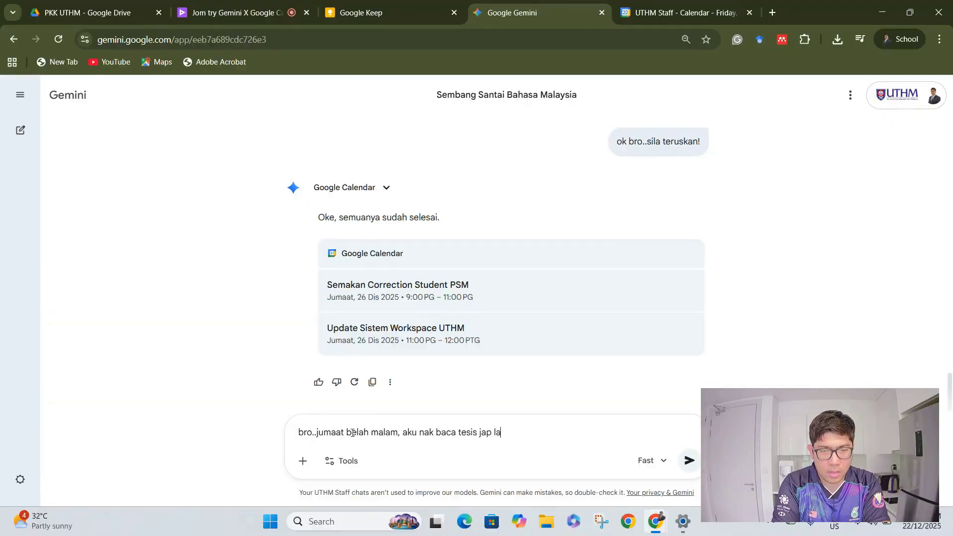
{"action": "type", "text": "p la"}
Add a second line, "boleh ko set kan task? dalam 8 lebih ke", underline it and send the prompt.
{"action": "key", "text": "shift+Return"}
{"action": "type", "text": "boleh so set kan tas"}
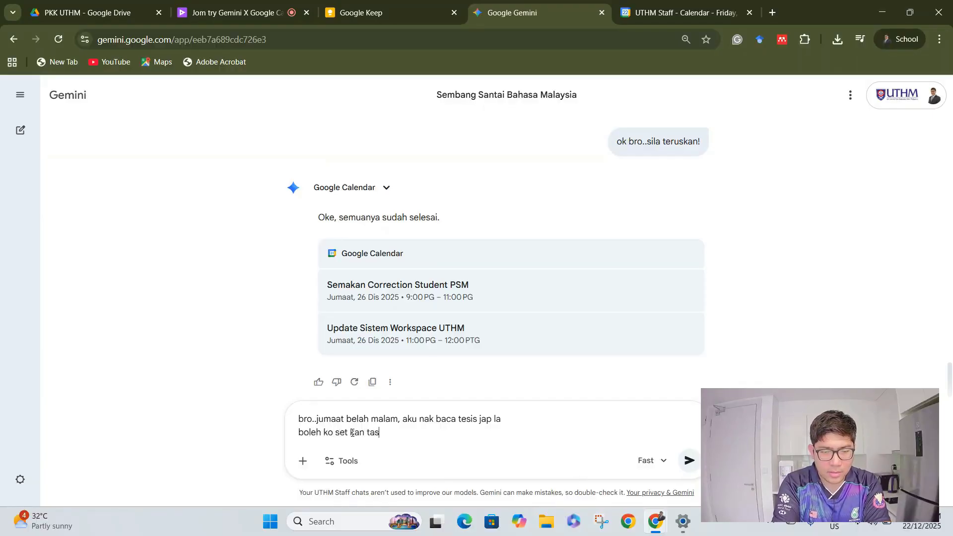
{"action": "type", "text": "k? dalam 8 lebi"}
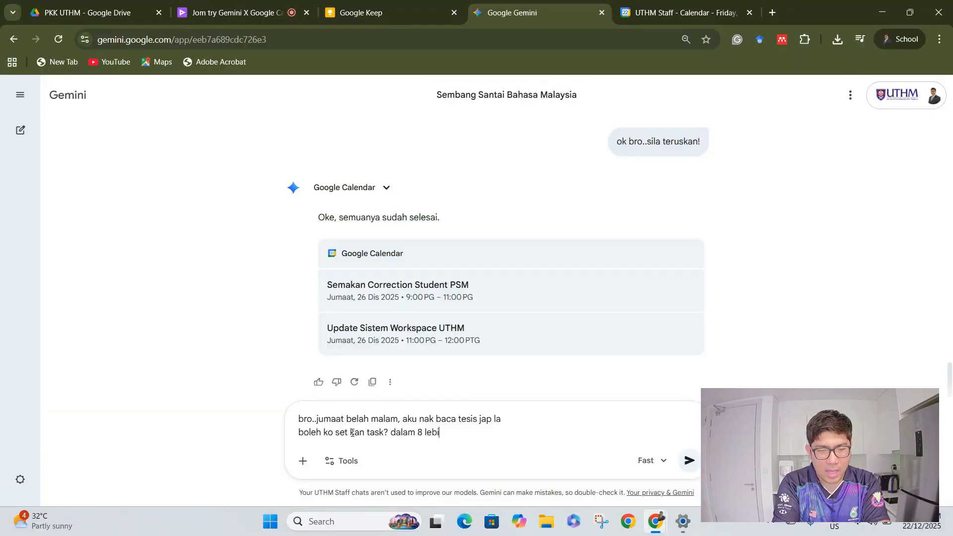
{"action": "type", "text": "h ke"}
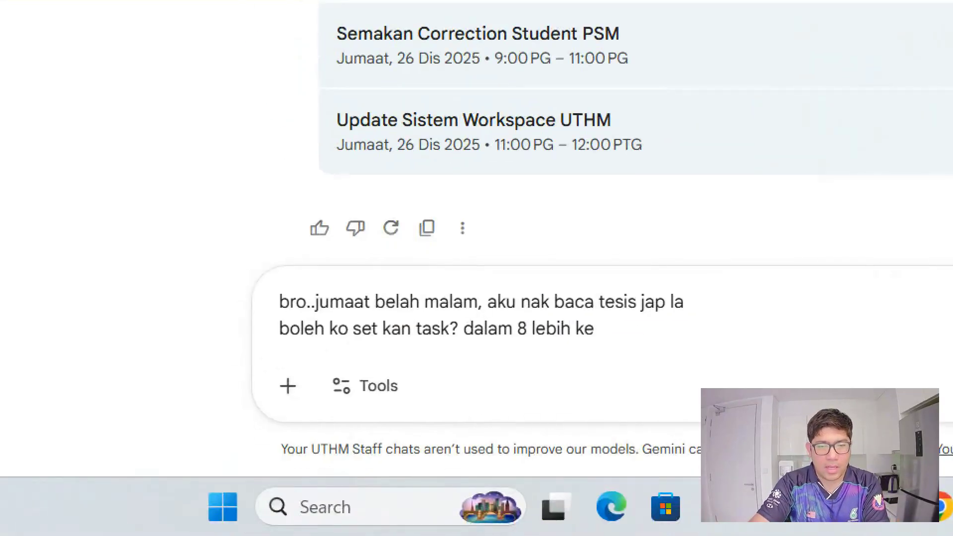
{"action": "left_click_drag", "start_coordinate": [311, 351], "coordinate": [704, 340]}
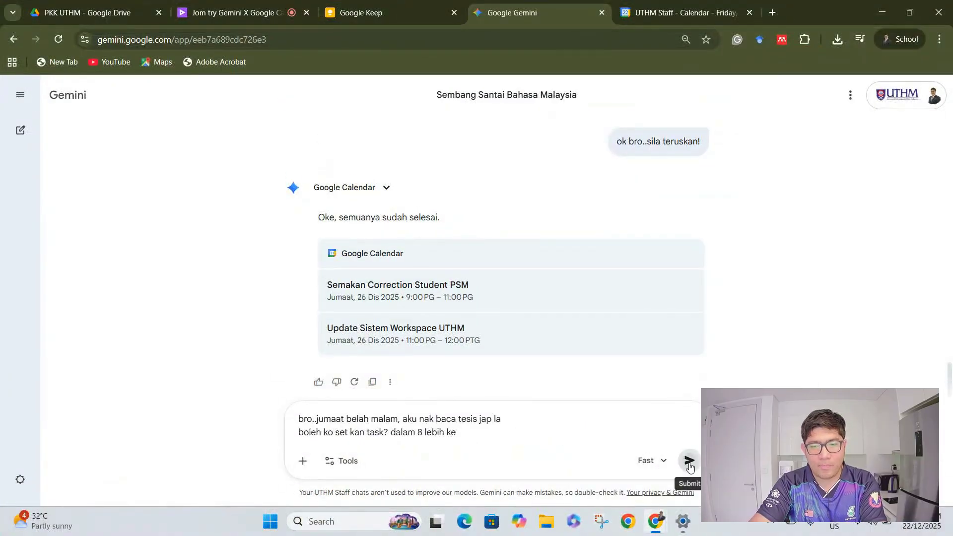
{"action": "left_click", "coordinate": [687, 459]}
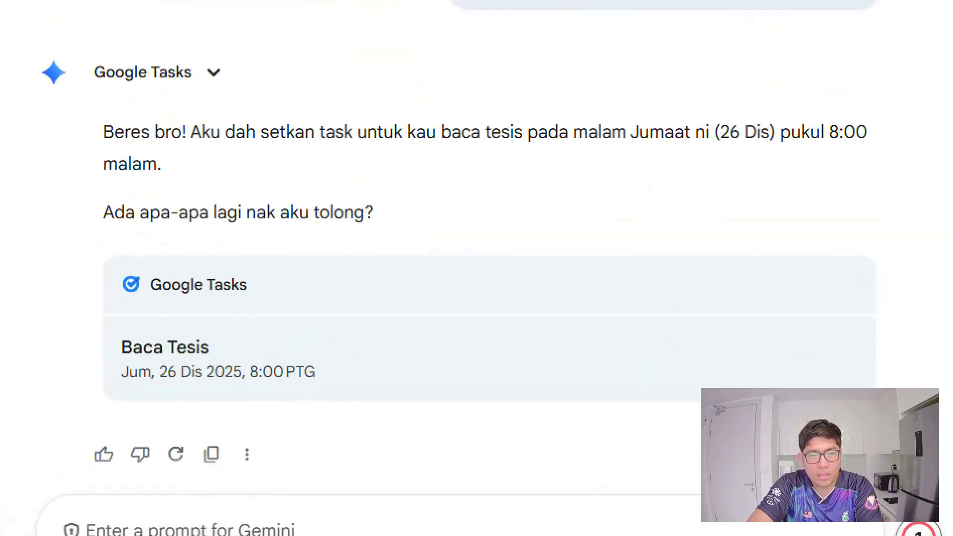
Review the Google Tasks entry in Gemini's reply, underlining its source and date, then clear the markings.
{"action": "left_click_drag", "start_coordinate": [130, 334], "coordinate": [171, 328]}
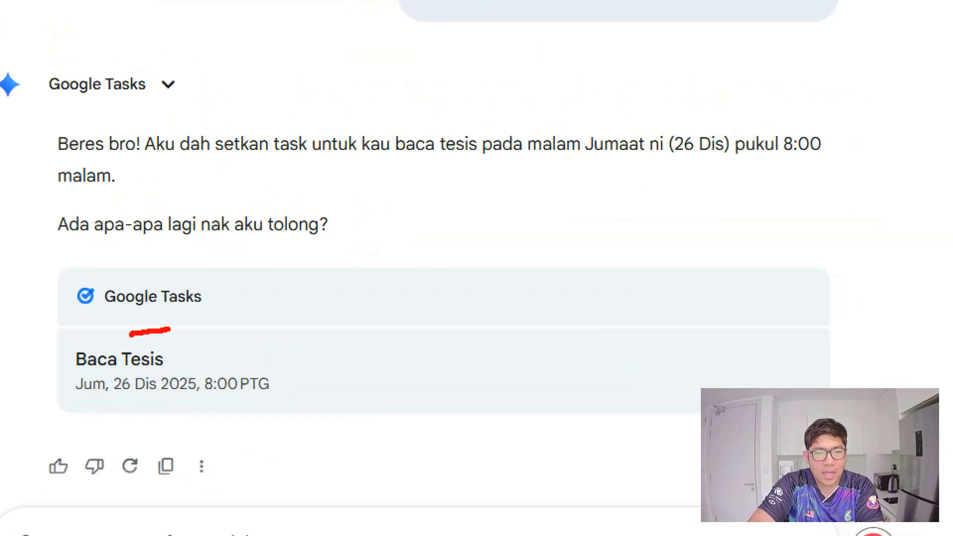
{"action": "left_click_drag", "start_coordinate": [124, 411], "coordinate": [175, 404]}
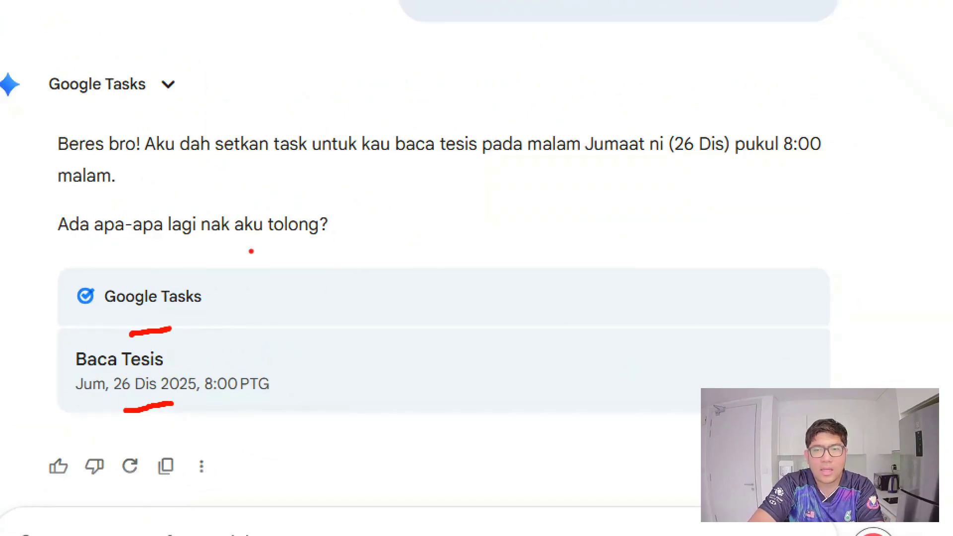
{"action": "key", "text": "Escape"}
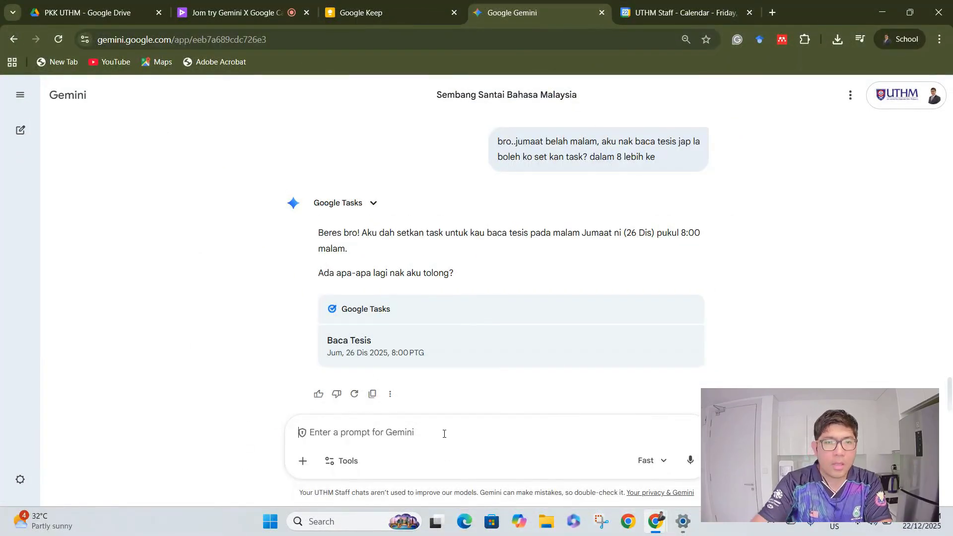
Check the "Baca Tesis" task on Friday evening in Google Calendar, circle it, and return to the Google Vids tab.
{"action": "left_click", "coordinate": [668, 15]}
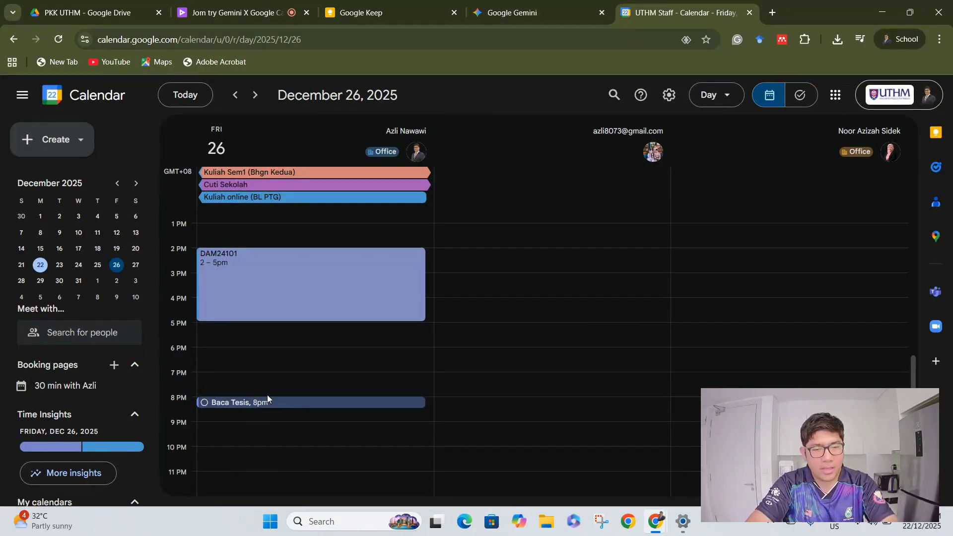
{"action": "key", "text": "ctrl+1"}
{"action": "mouse_move", "coordinate": [142, 322]}
{"action": "left_mouse_down"}
{"action": "mouse_move", "coordinate": [418, 324]}
{"action": "mouse_move", "coordinate": [676, 368]}
{"action": "mouse_move", "coordinate": [171, 416]}
{"action": "mouse_move", "coordinate": [92, 410]}
{"action": "left_mouse_up"}
{"action": "key", "text": "Escape"}
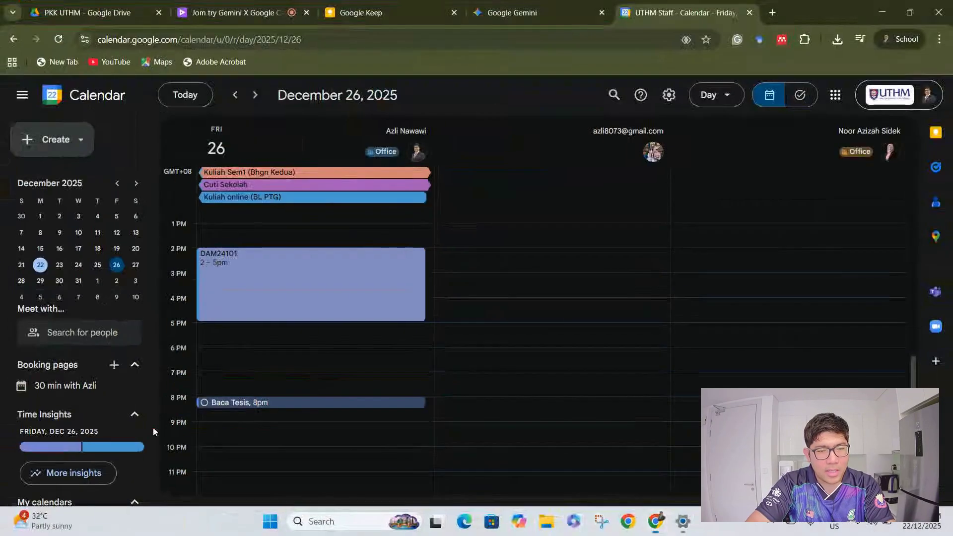
{"action": "left_click", "coordinate": [253, 15]}
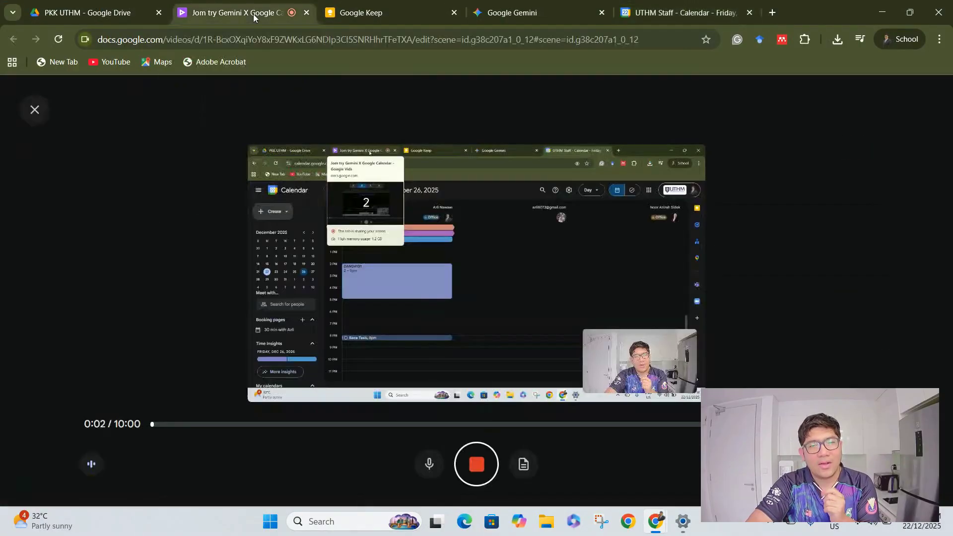